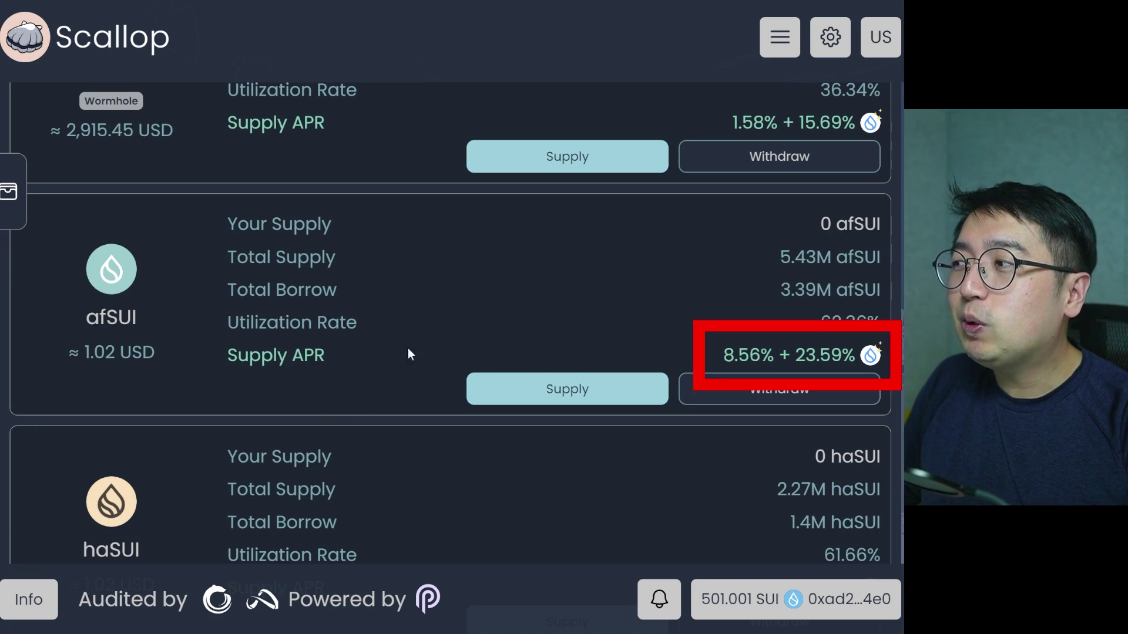
Highlight Scallop's afSUI Supply APR row showing 8.56% + 23.59%.
left_click_drag(232, 355, 857, 356)
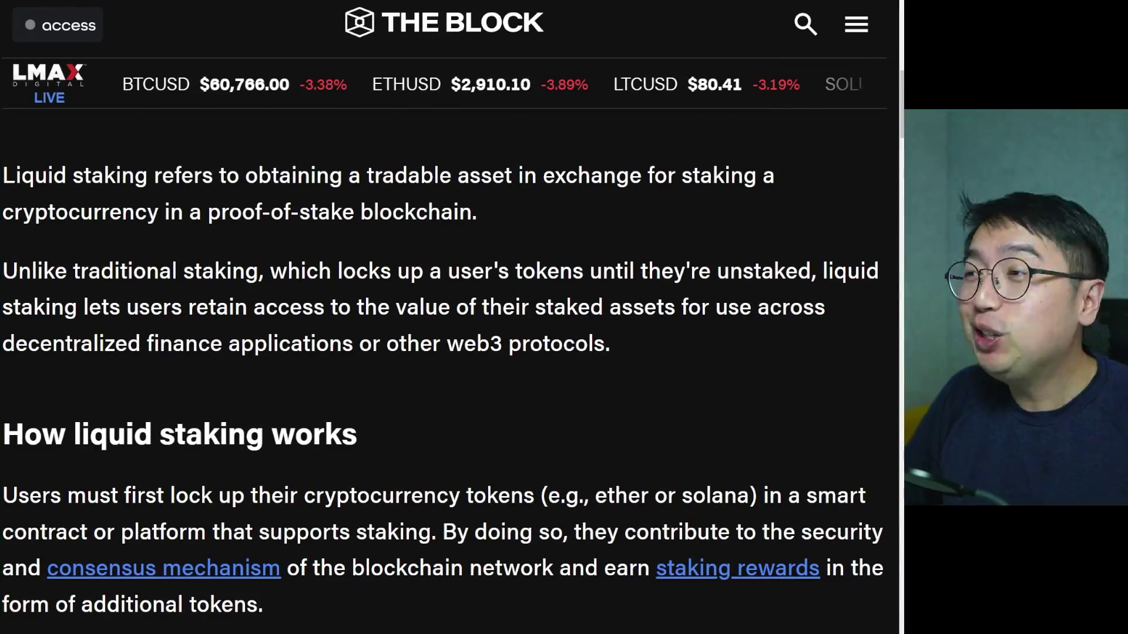
Select The Block's full 'Unlike traditional staking' paragraph comparing liquid and traditional staking.
left_click_drag(21, 175, 571, 218)
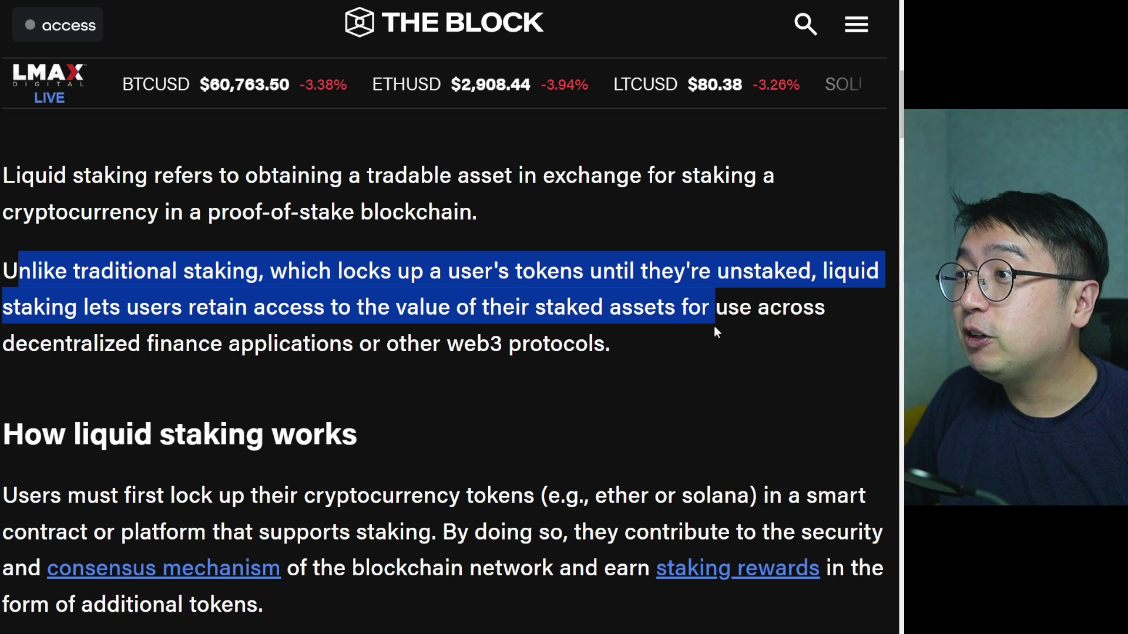
left_click_drag(688, 307, 717, 334)
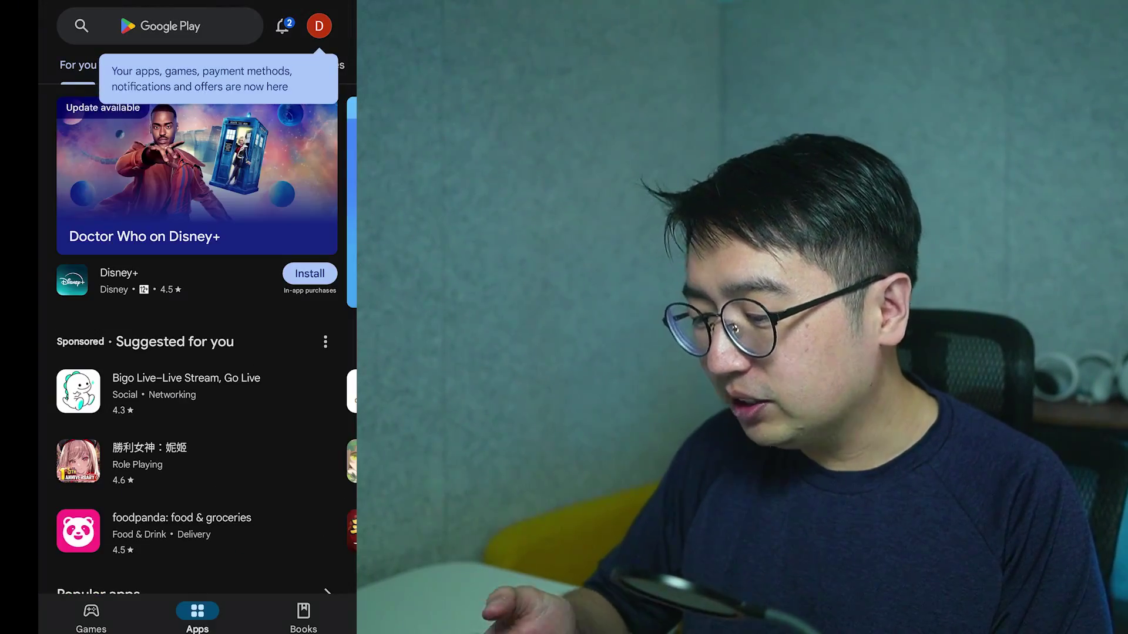
Search the Play Store for 'sui wallet' and install Sui Wallet Mobile by Mysten Labs.
left_click(159, 26)
type("sui")
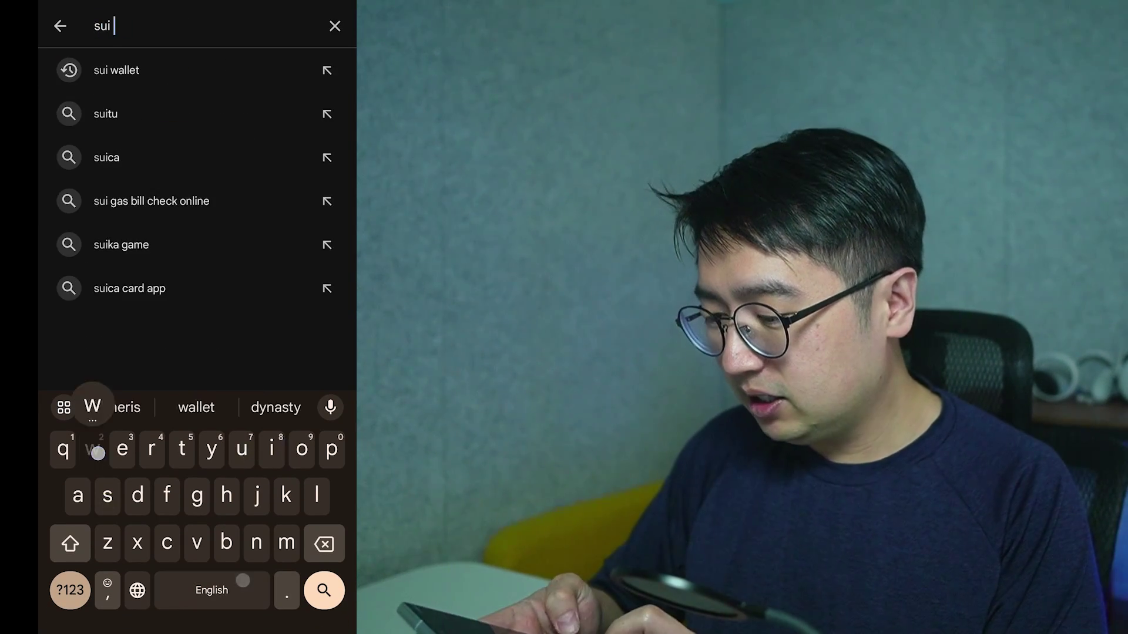
type("t")
left_click(323, 590)
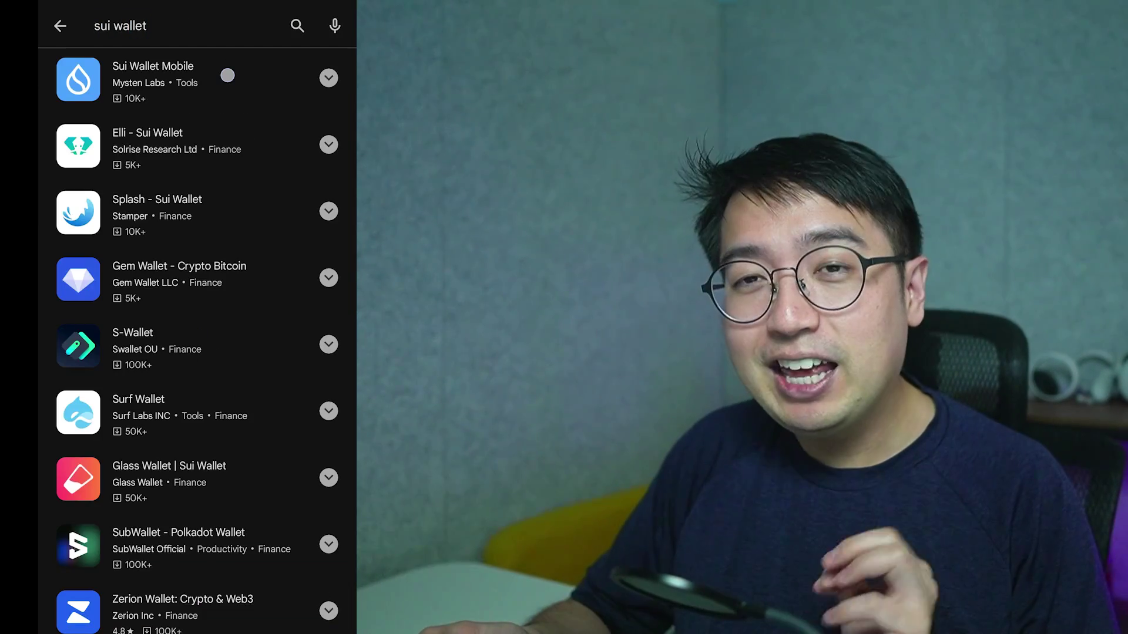
left_click(228, 75)
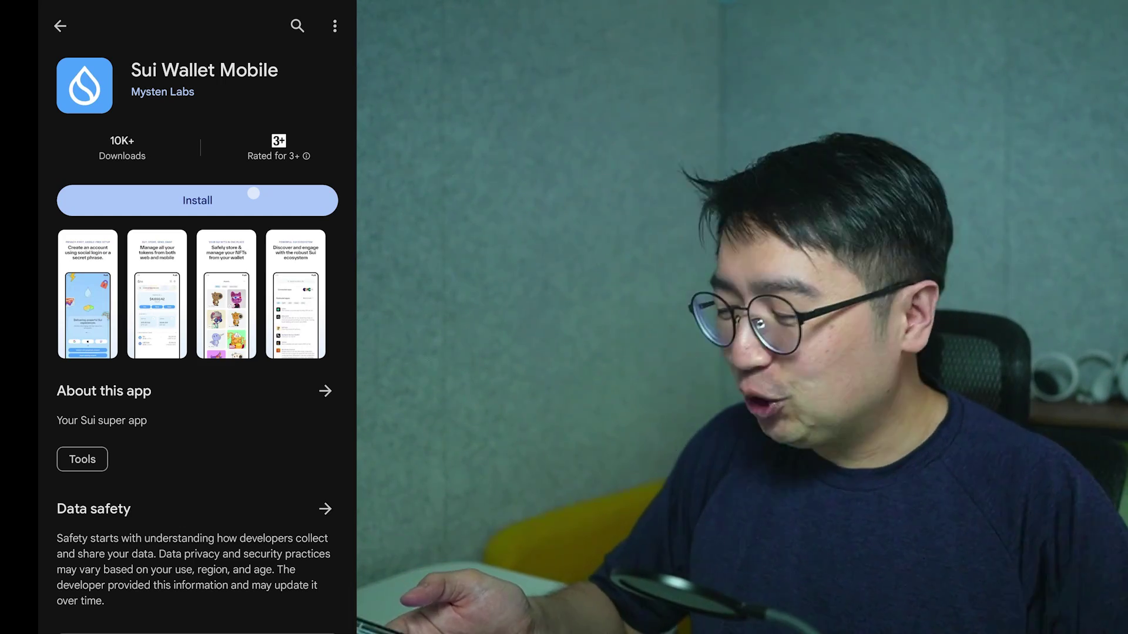
left_click(254, 193)
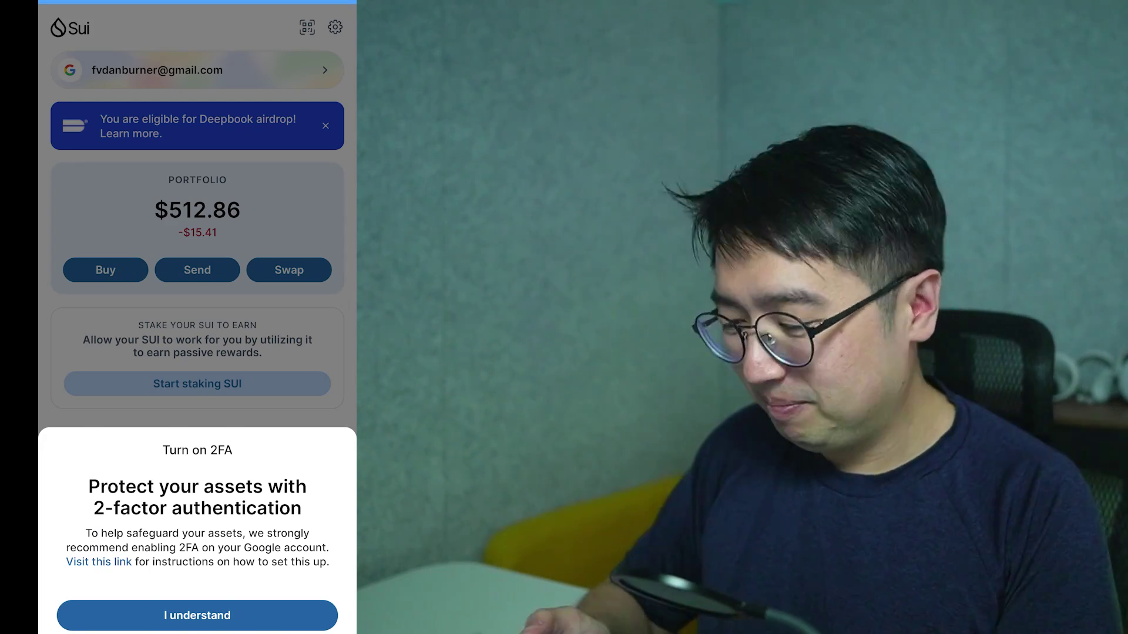
Dismiss the Turn on 2FA sheet with 'I understand' to reach the wallet home.
left_click(197, 615)
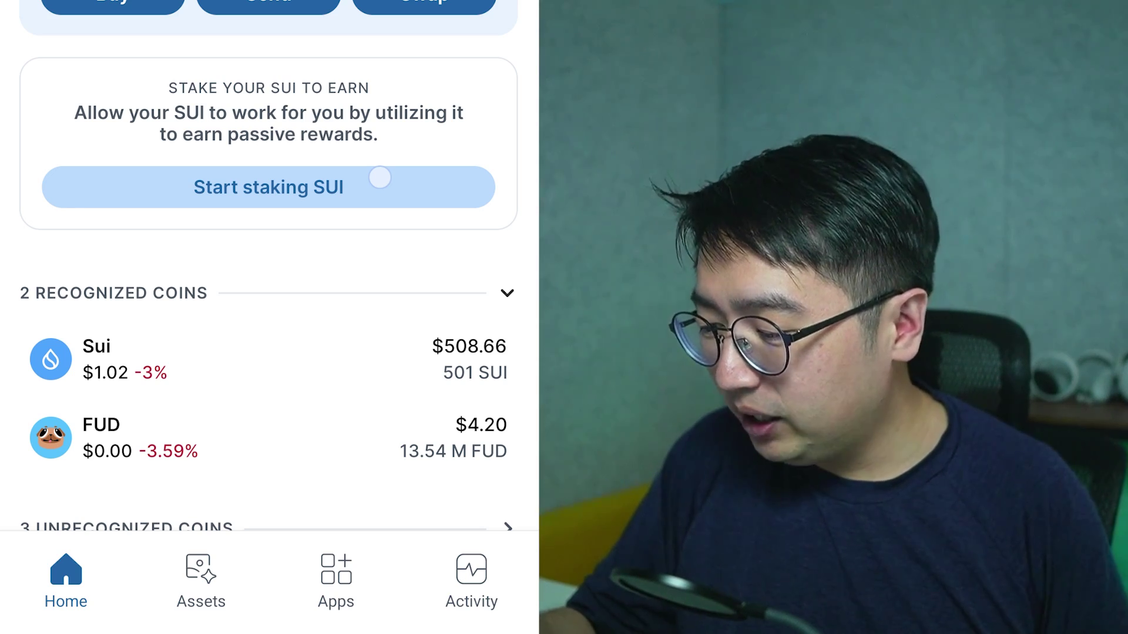
left_click(380, 177)
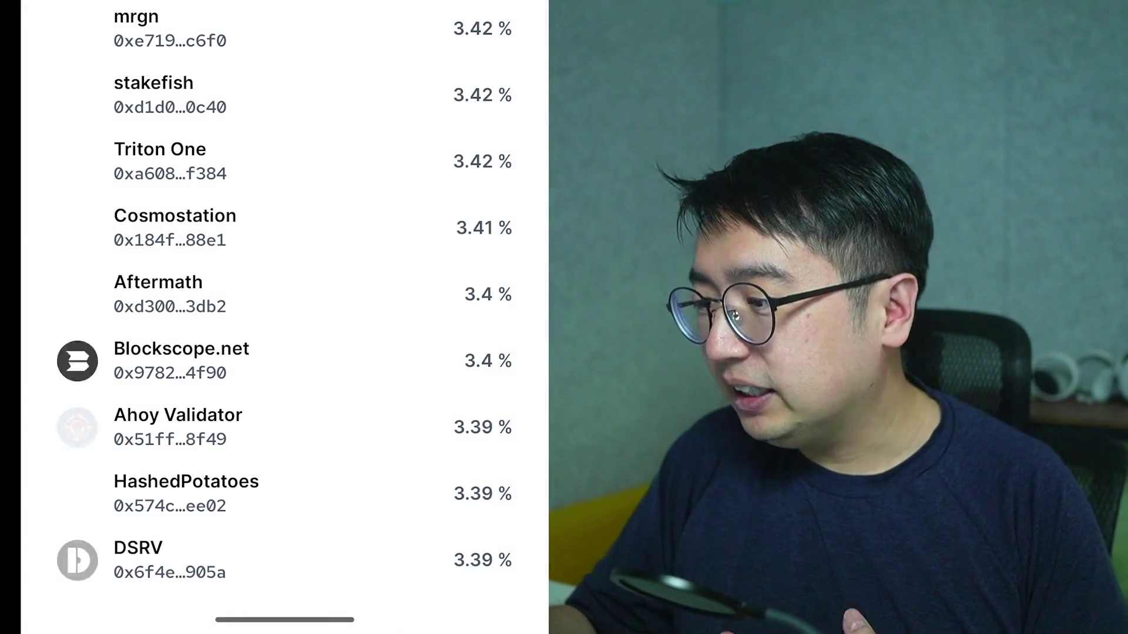
scroll(408, 169, "down", 6)
scroll(407, 294, "up", 6)
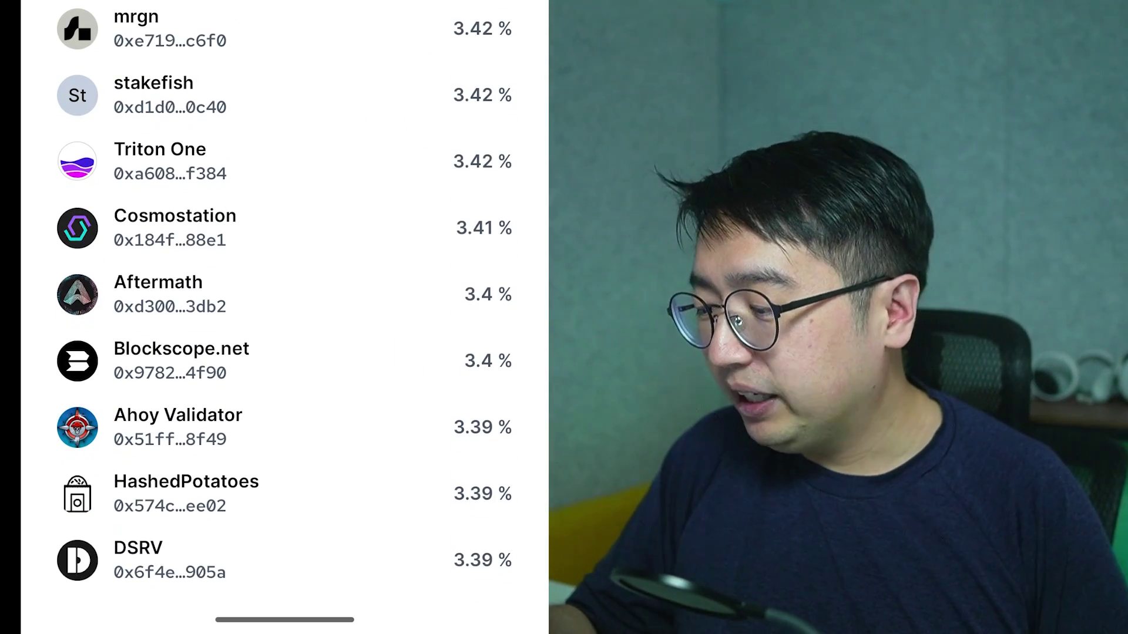
left_click_drag(376, 229, 376, 228)
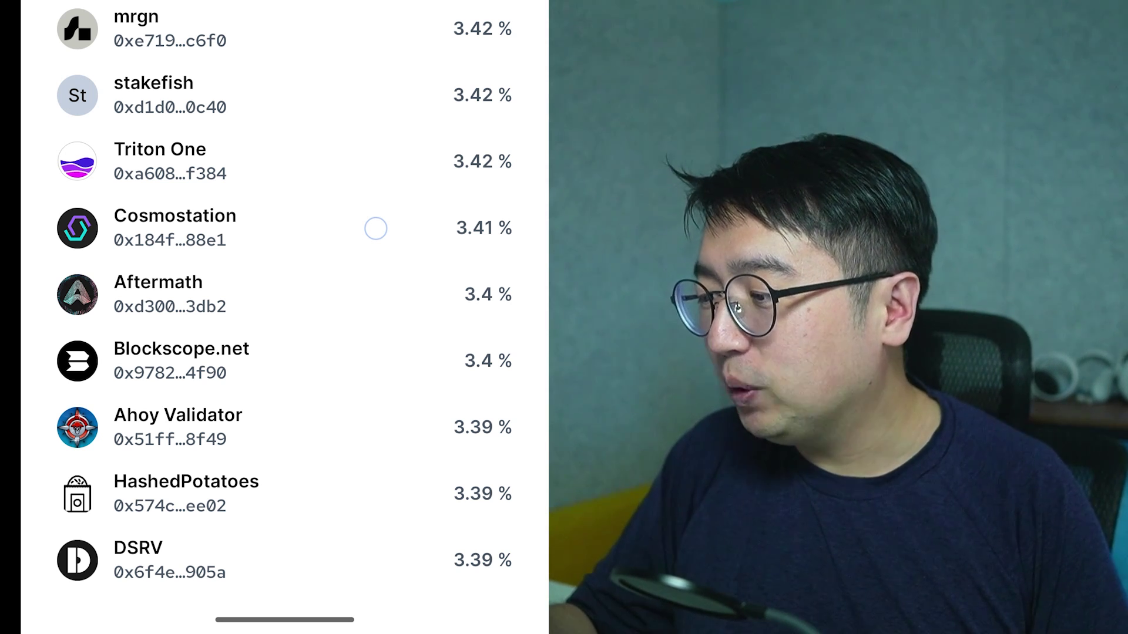
left_click_drag(376, 228, 376, 228)
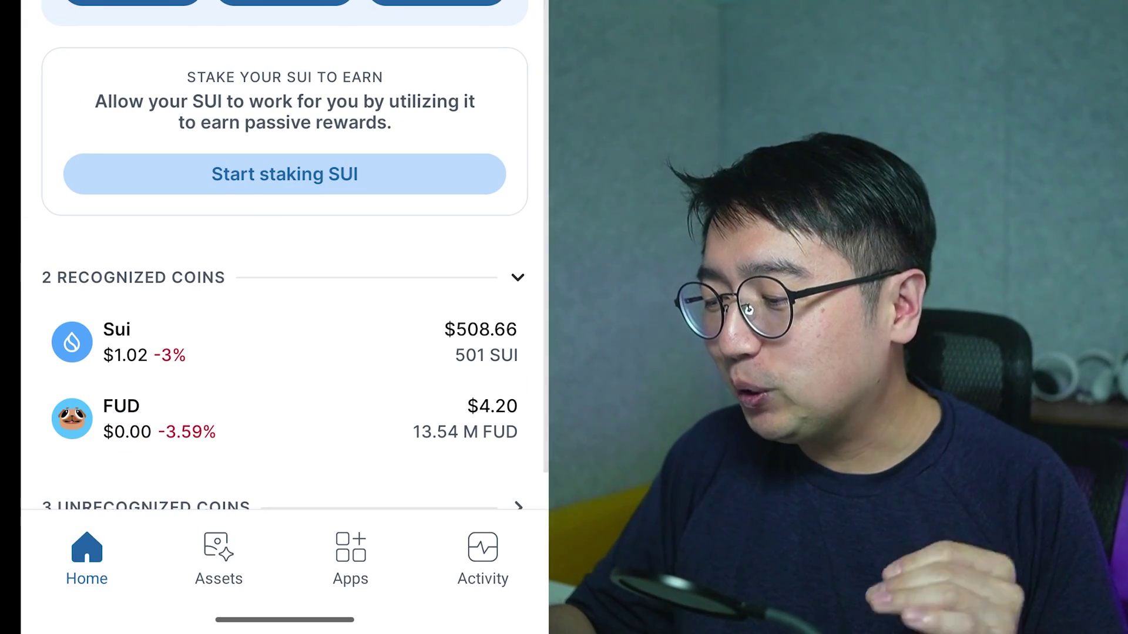
Liquid-stake 500 SUI through Aftermath for about 490.08 afSUI.
left_click(411, 174)
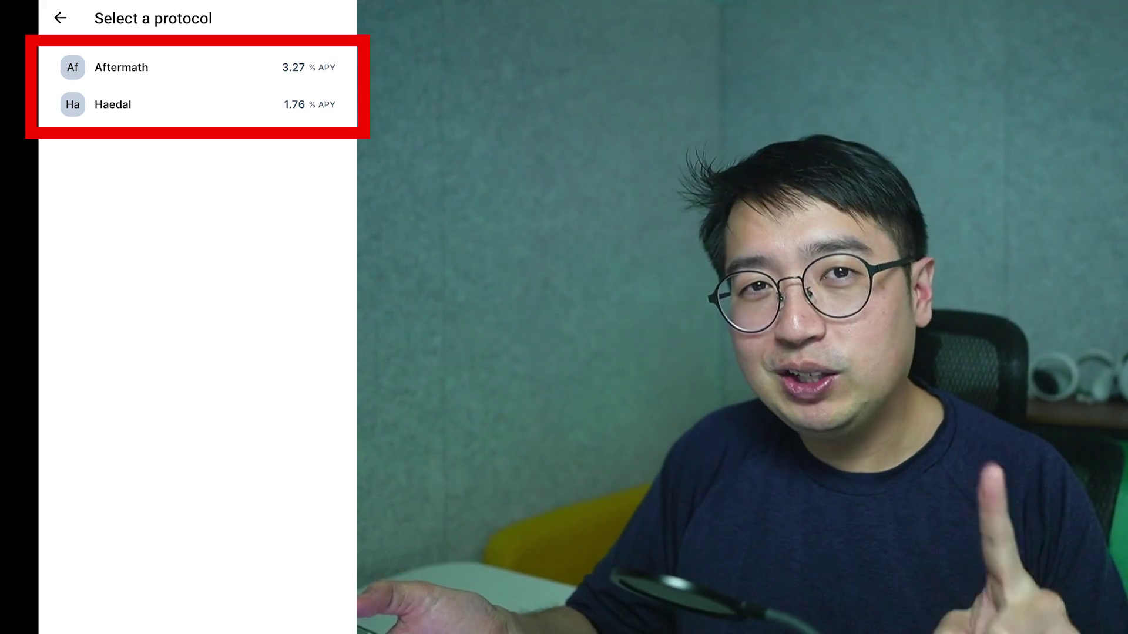
left_click(121, 67)
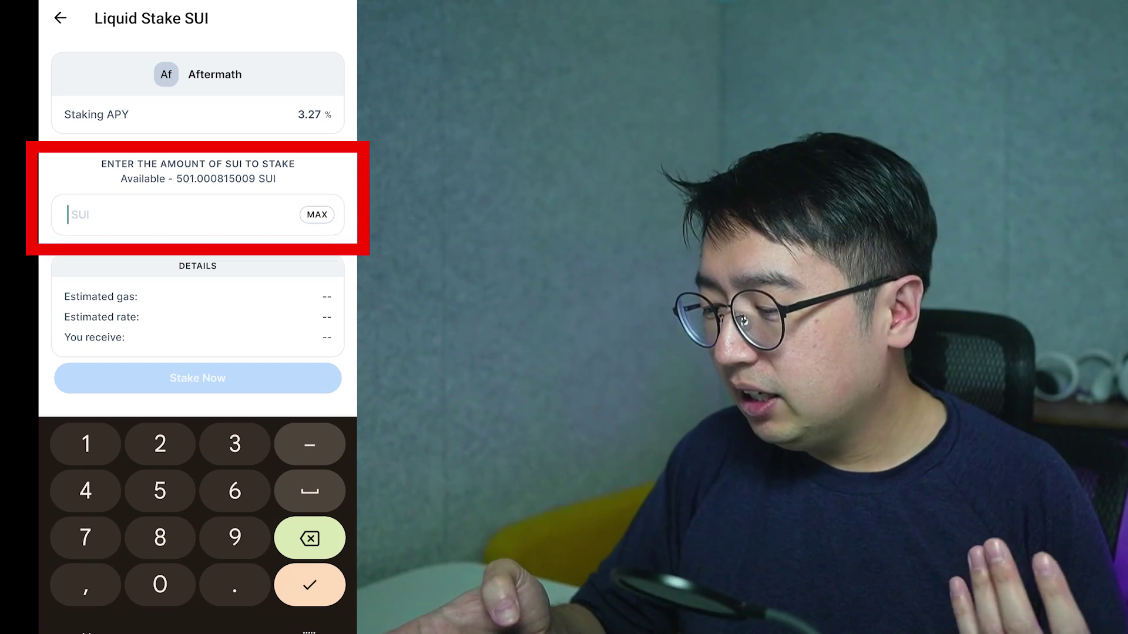
type("500")
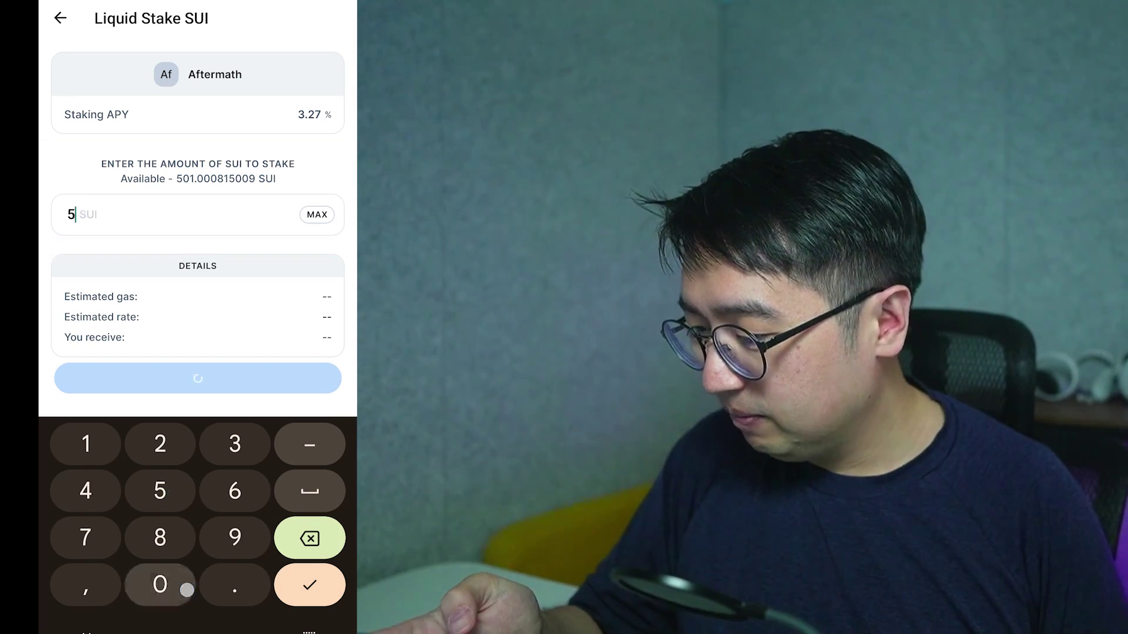
left_click(256, 382)
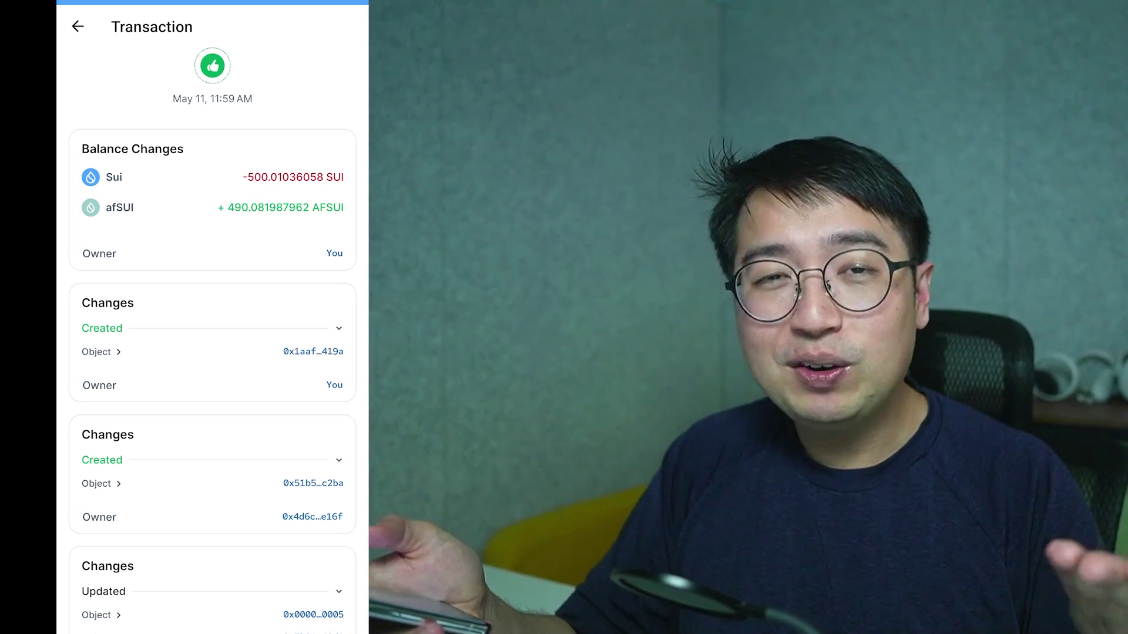
Review the balance changes: 500.01036058 SUI out, 490.081987962 afSUI in.
scroll(212, 341, "down", 5)
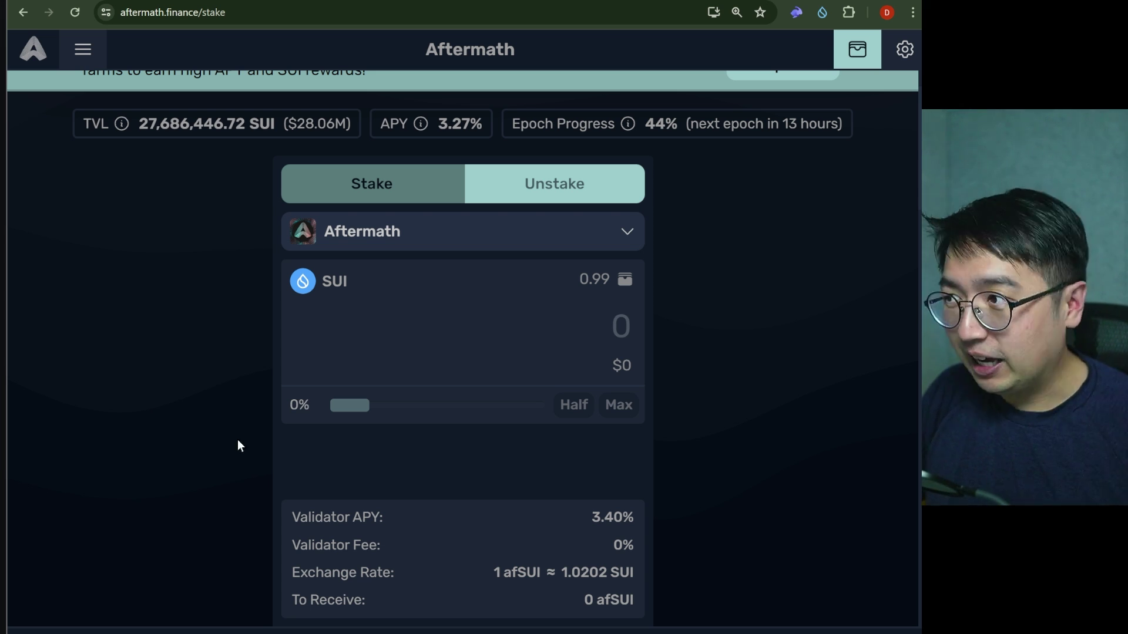
scroll(246, 436, "down", 5)
scroll(246, 435, "down", 4)
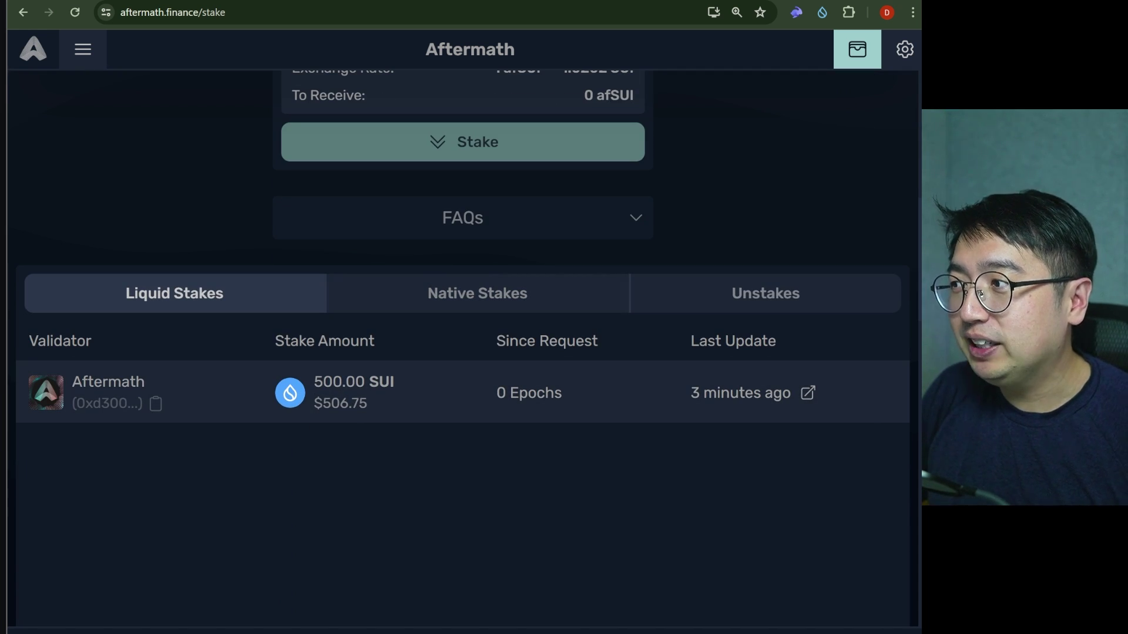
scroll(372, 439, "up", 7)
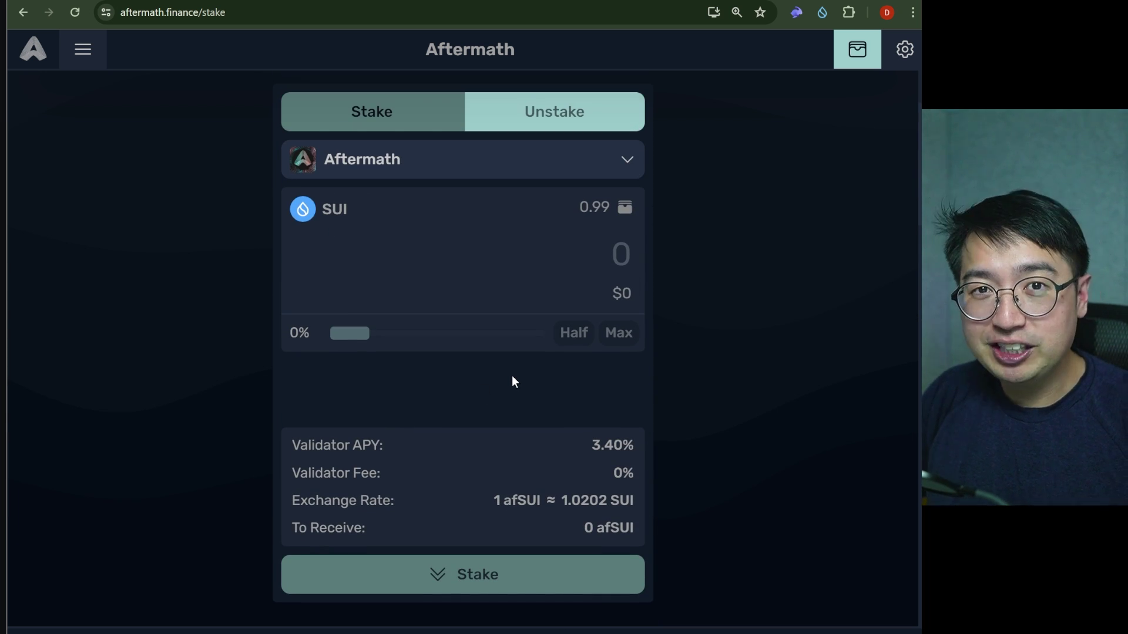
scroll(512, 370, "up", 1)
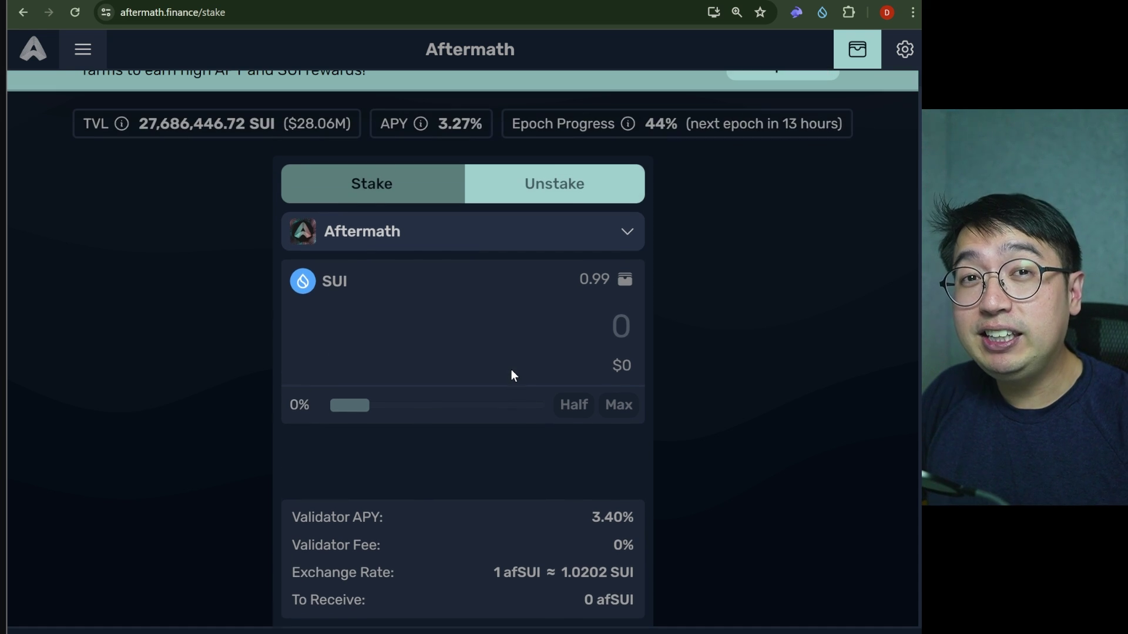
Show the Unstake form for 490.08 afSUI, unstaking in 13 hours for a 0.03% fee.
left_click(586, 192)
scroll(634, 305, "down", 1)
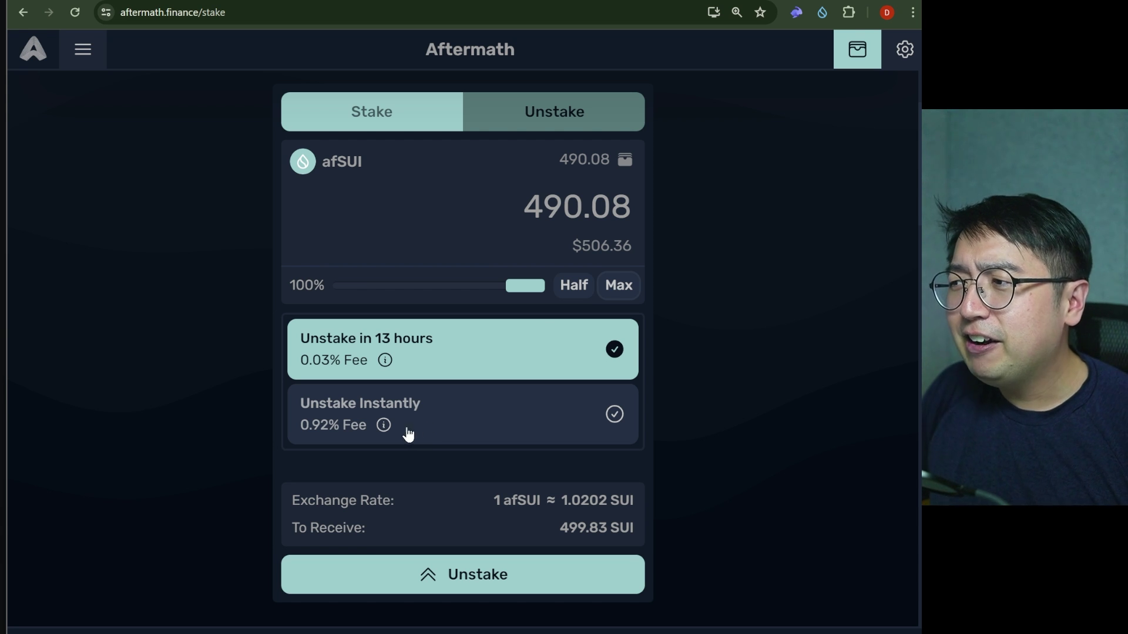
scroll(227, 442, "up", 3)
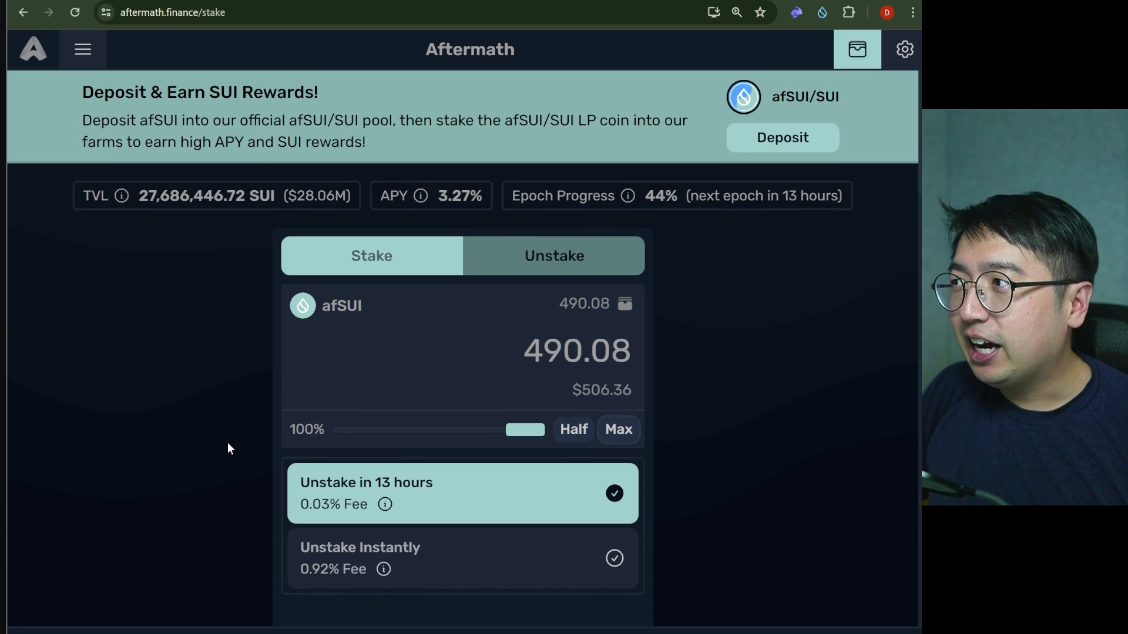
On the trade page, set up a swap of the full 490.08 afSUI for about 499.69 SUI.
left_click(77, 63)
left_click(84, 145)
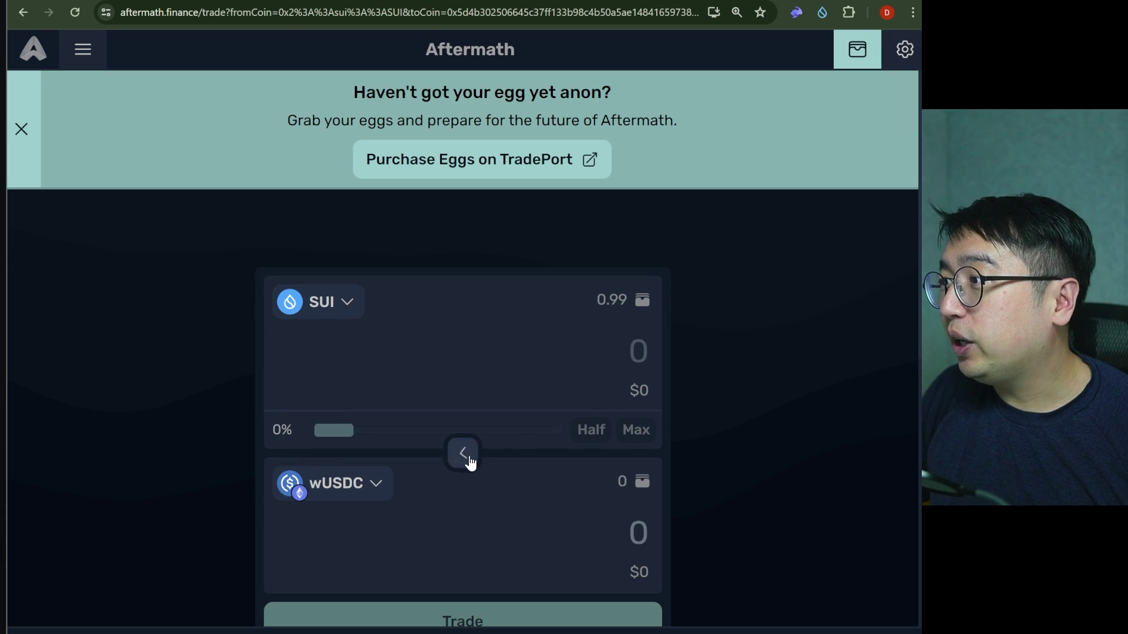
left_click(465, 455)
left_click(335, 311)
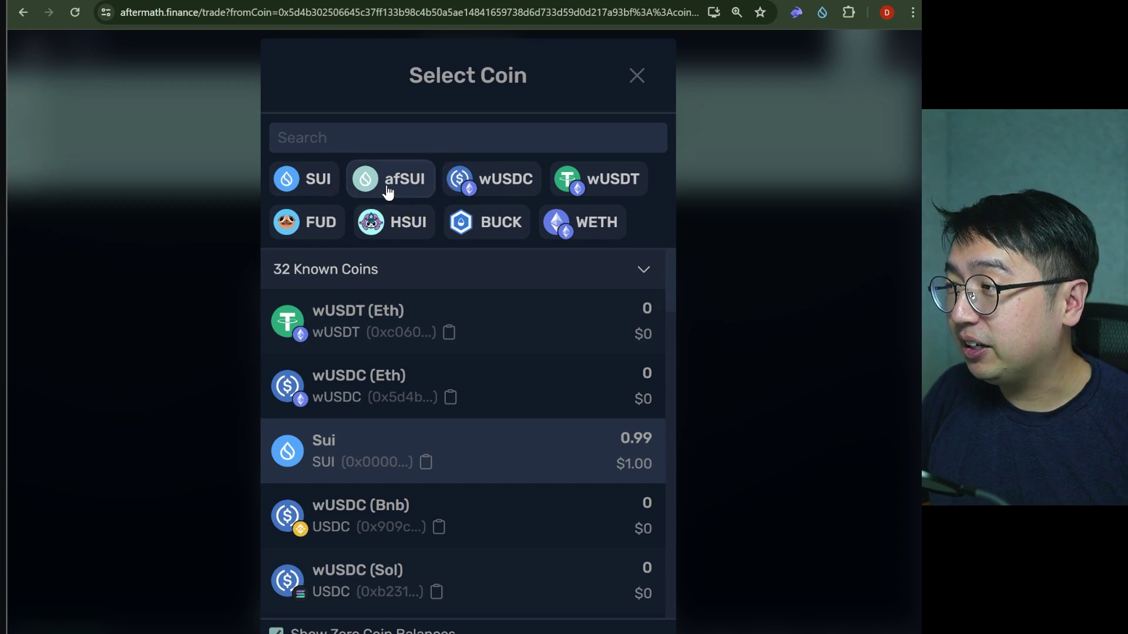
left_click(383, 187)
left_click(654, 436)
scroll(739, 418, "down", 1)
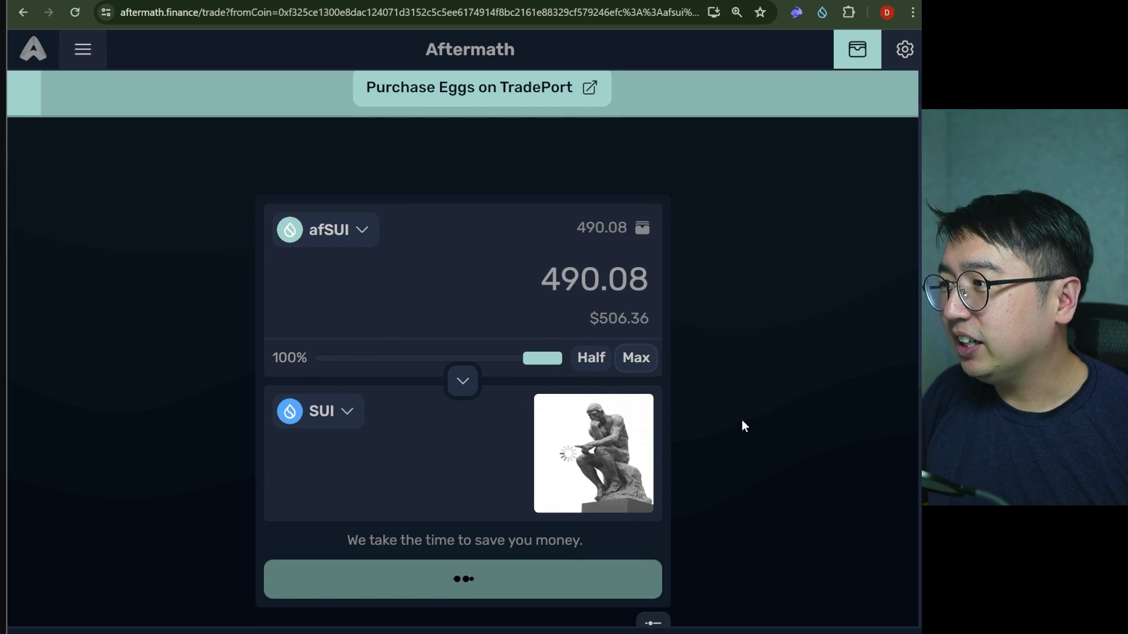
scroll(742, 419, "down", 1)
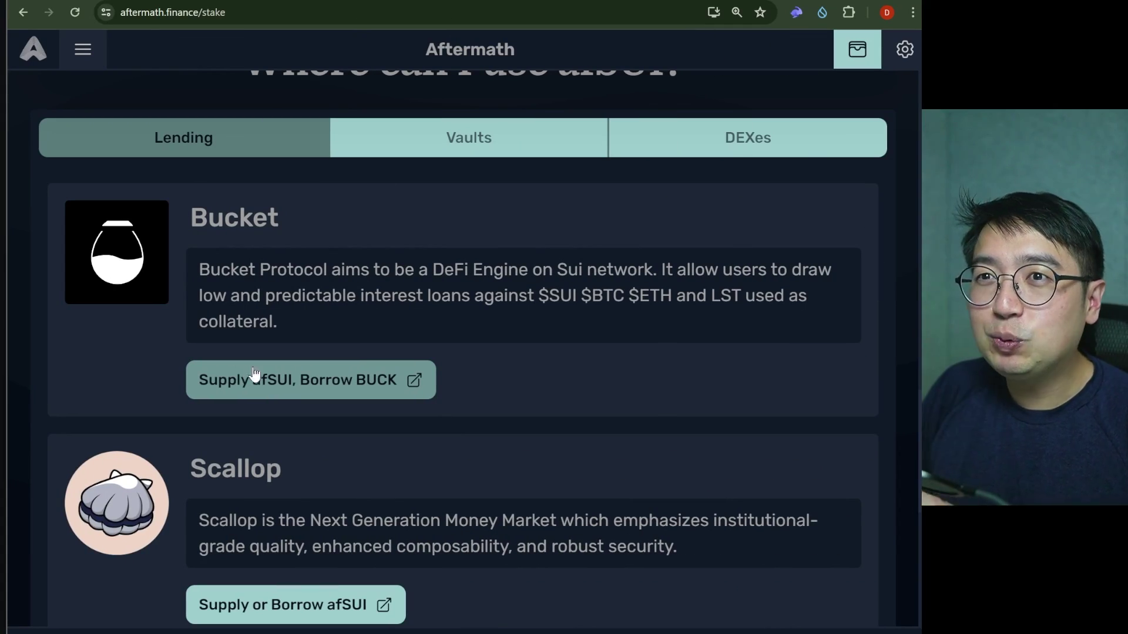
scroll(300, 334, "down", 1)
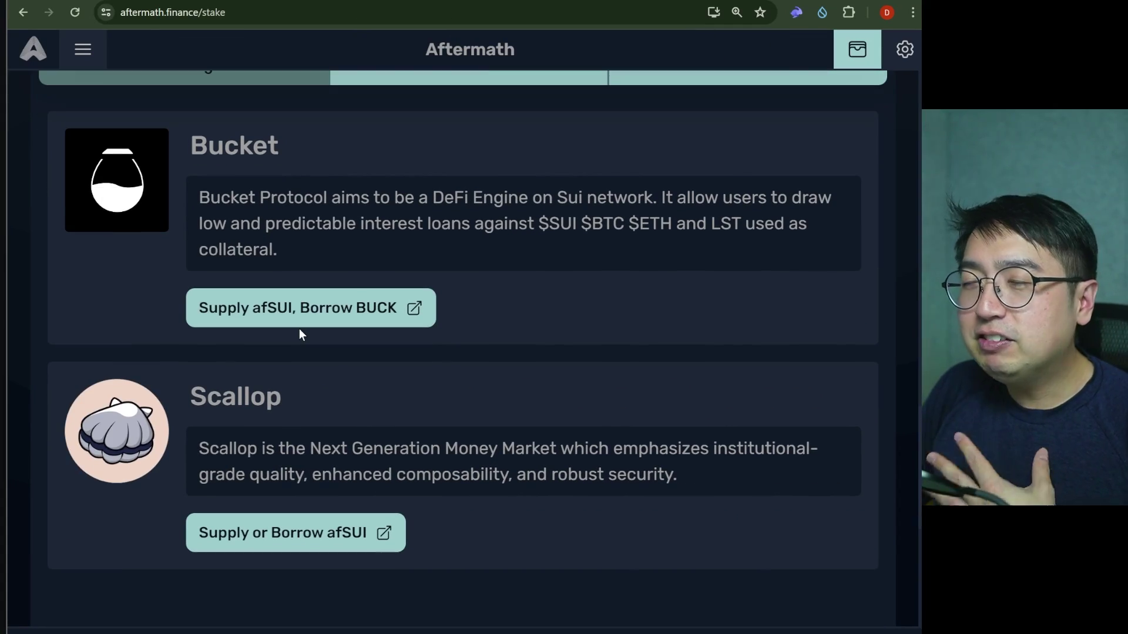
scroll(300, 336, "up", 1)
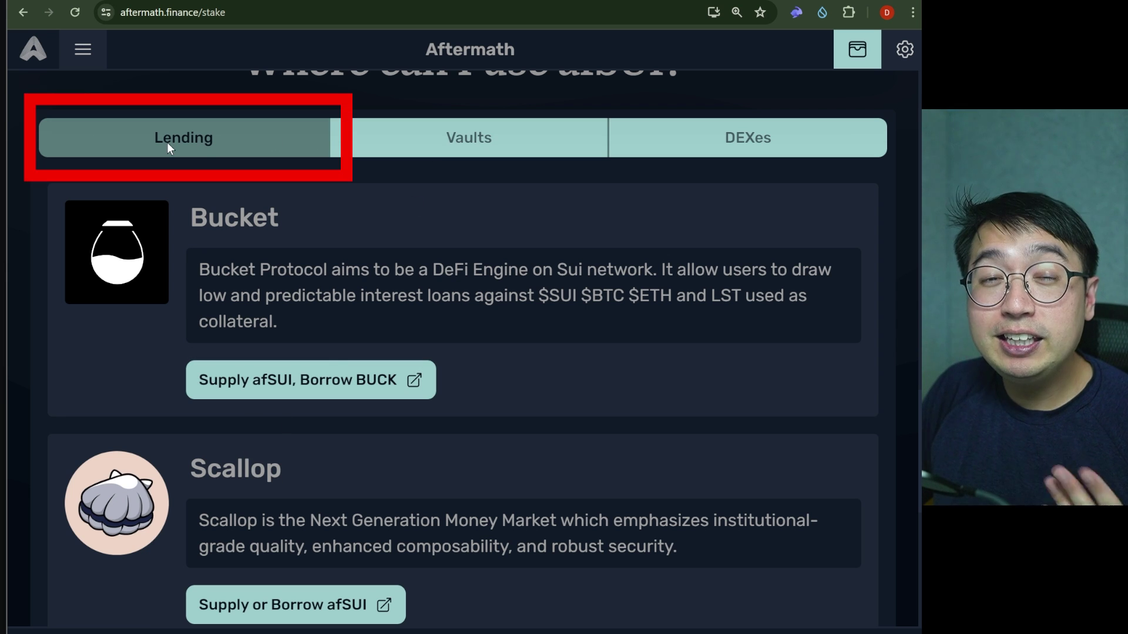
left_click(393, 144)
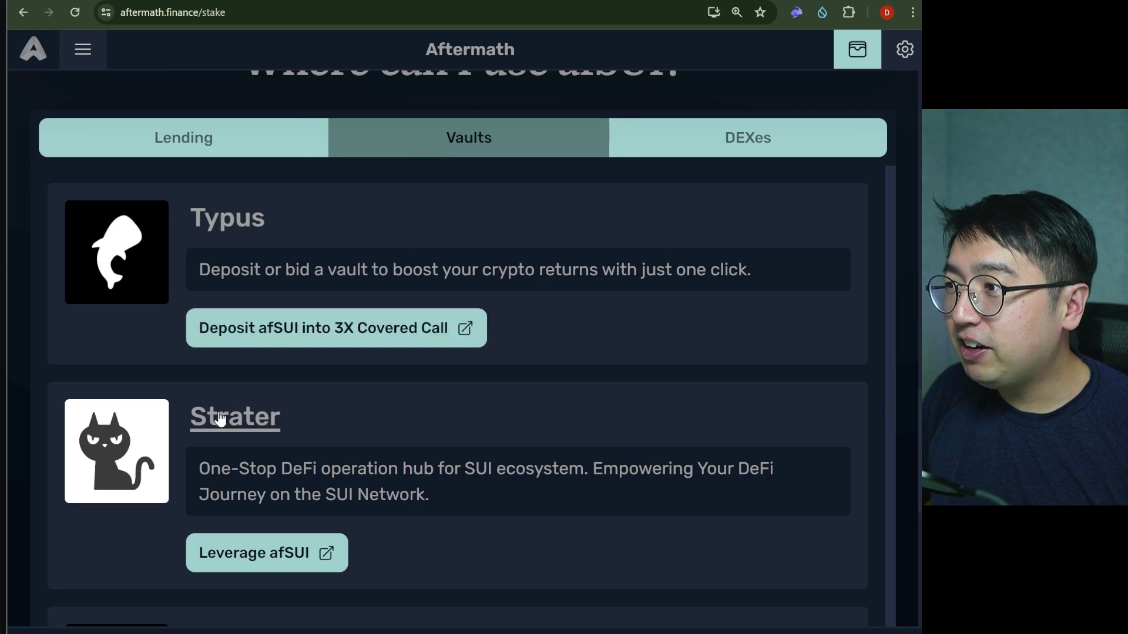
left_click(691, 145)
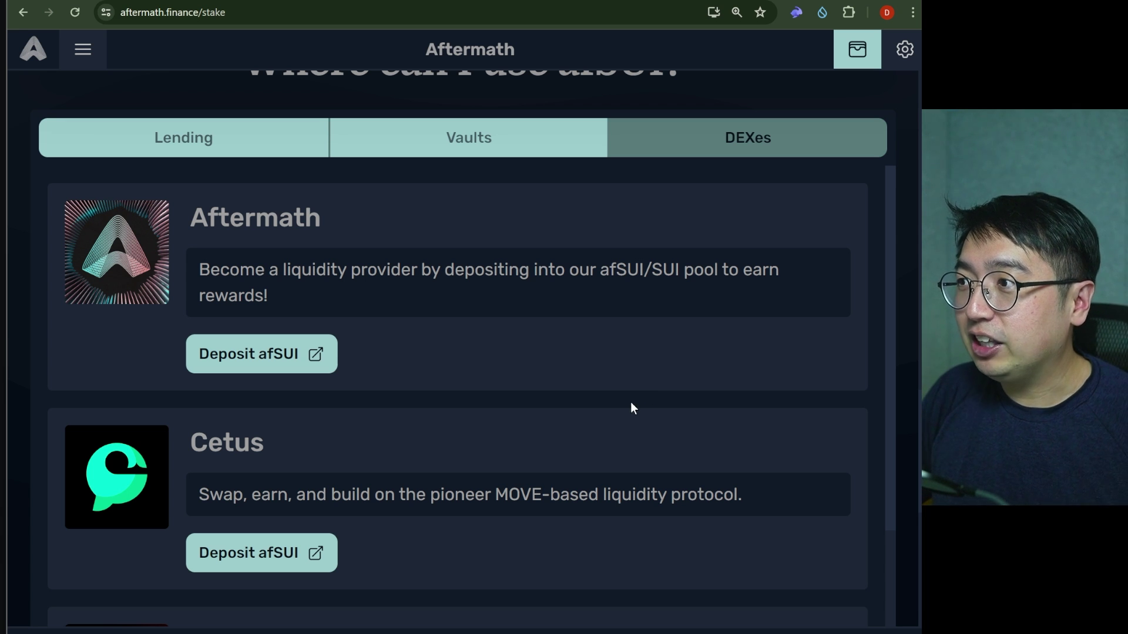
scroll(608, 388, "down", 1)
scroll(608, 389, "down", 5)
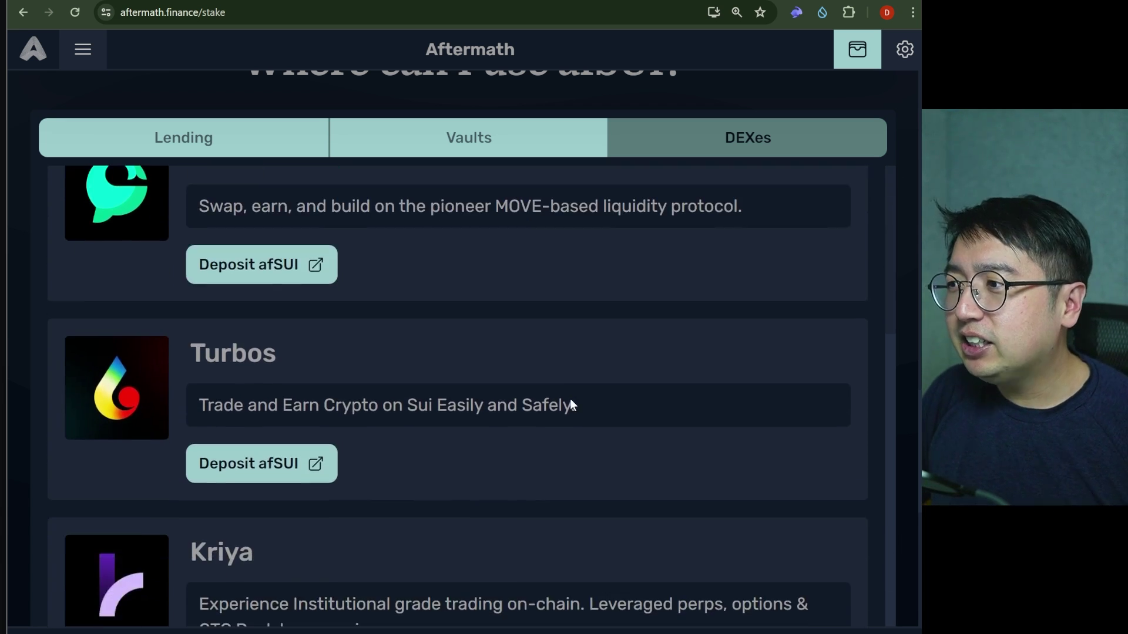
scroll(524, 431, "down", 4)
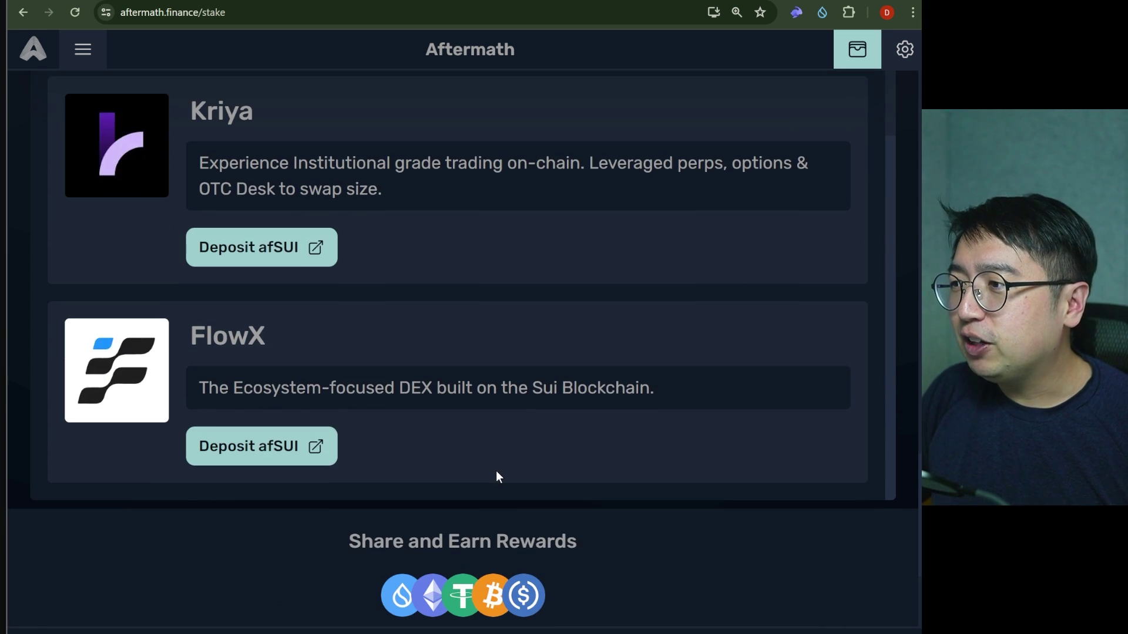
scroll(497, 476, "up", 4)
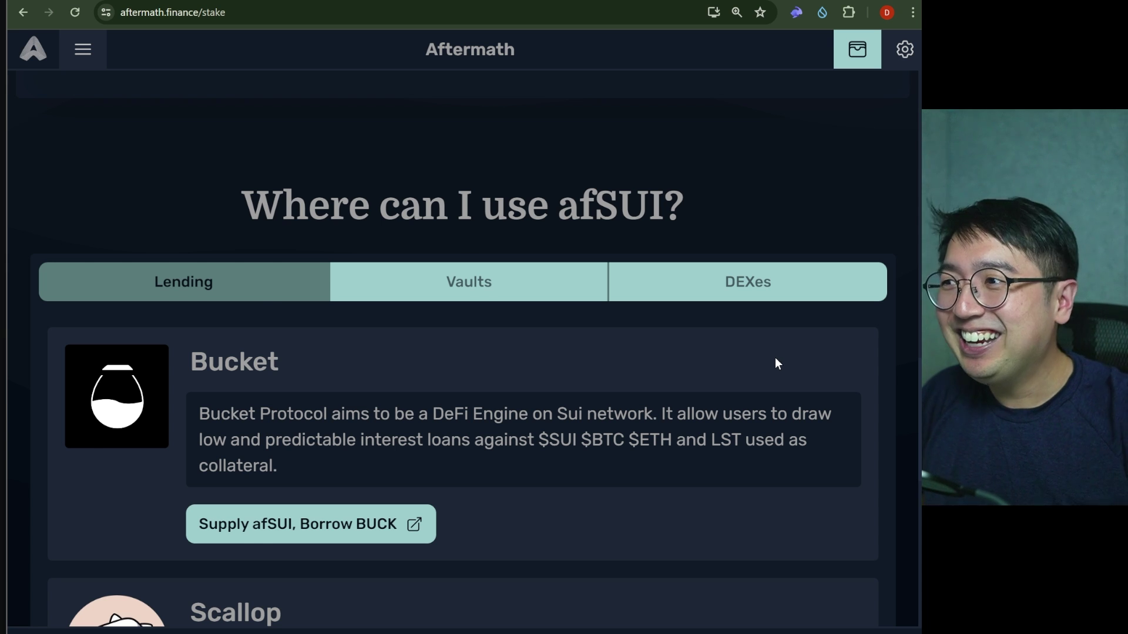
scroll(418, 516, "down", 4)
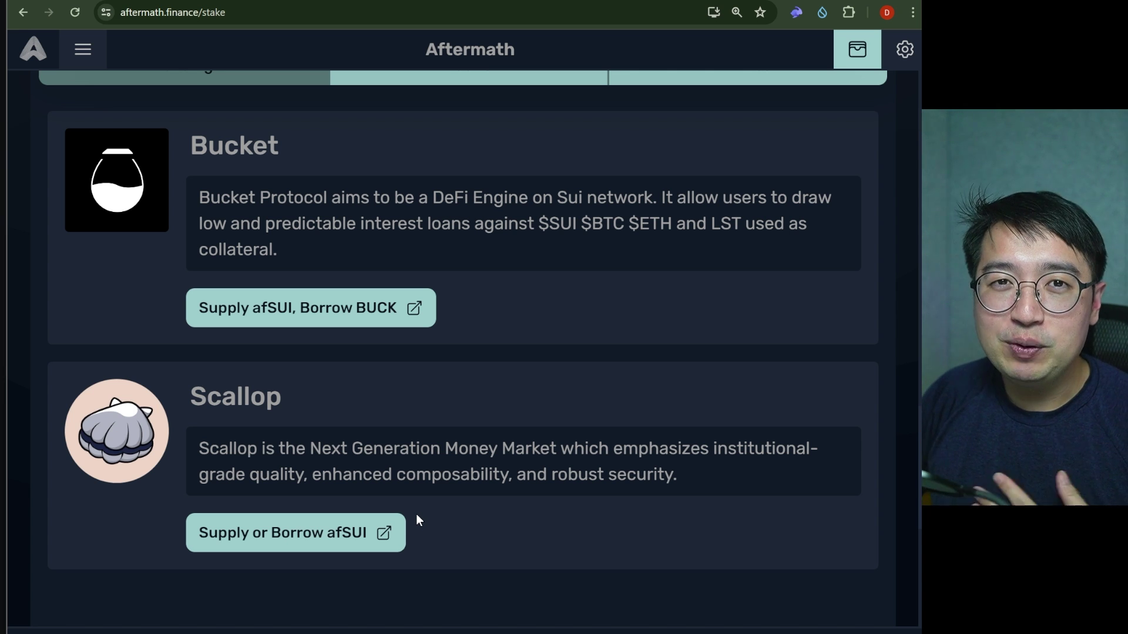
Open Scallop's LENDING view and check afSUI's 31.92% supply APR in the Lending Pools.
left_click(326, 533)
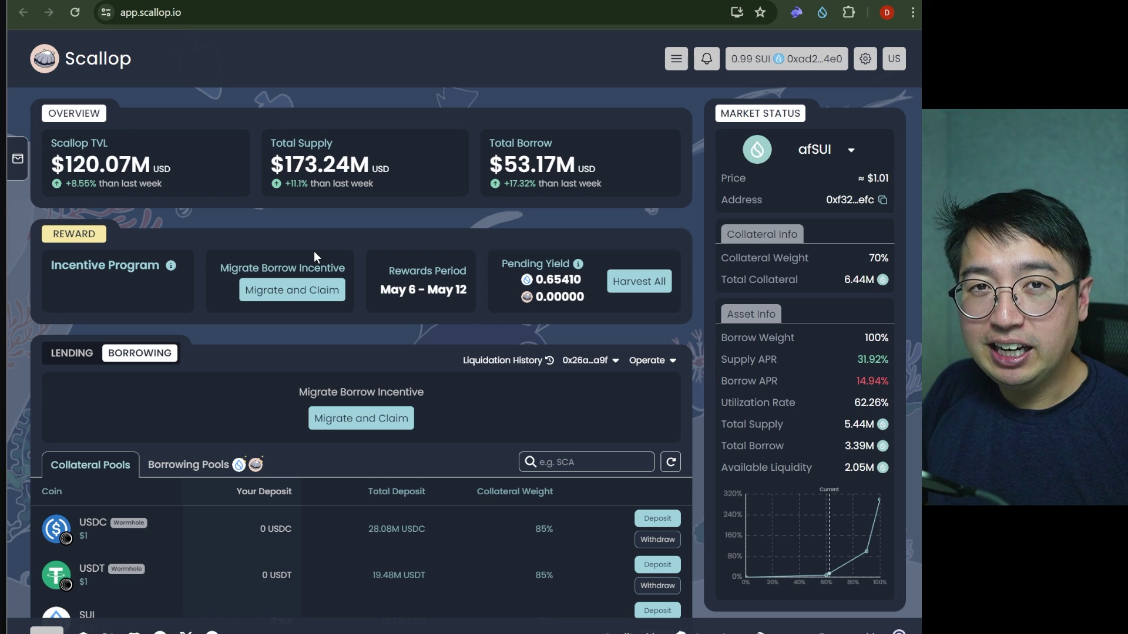
left_click(89, 355)
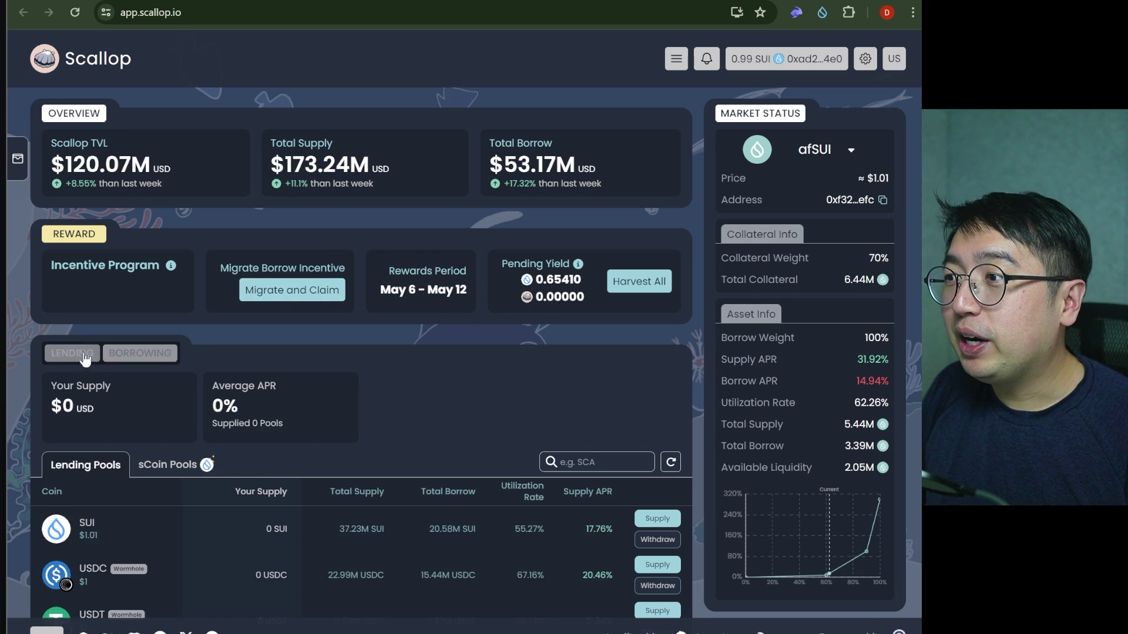
scroll(94, 352, "down", 5)
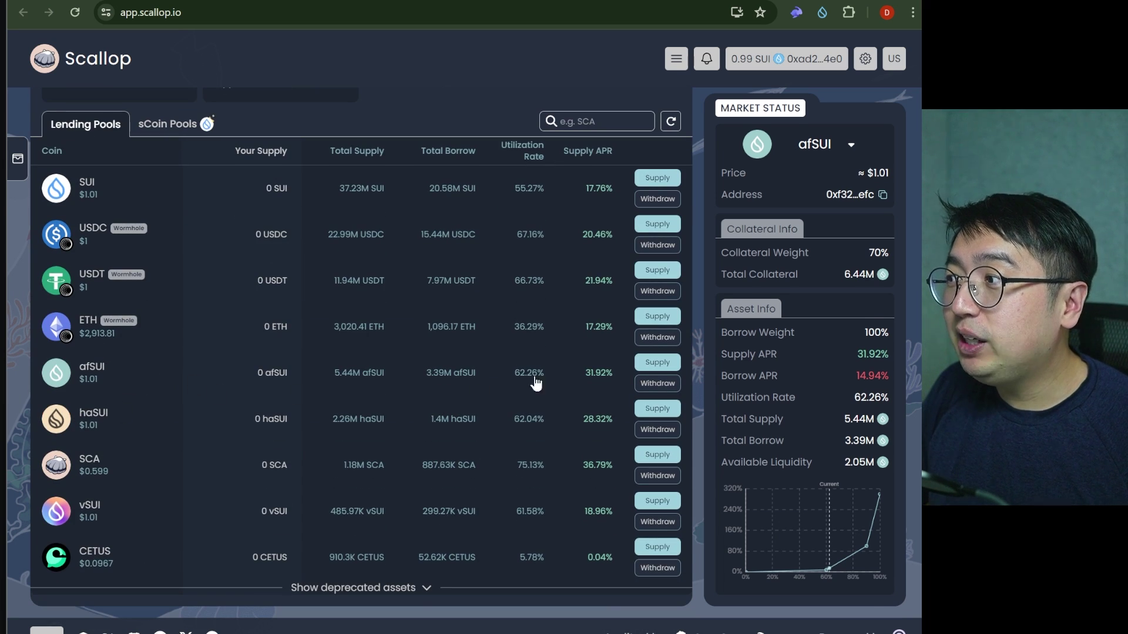
mouse_move(591, 382)
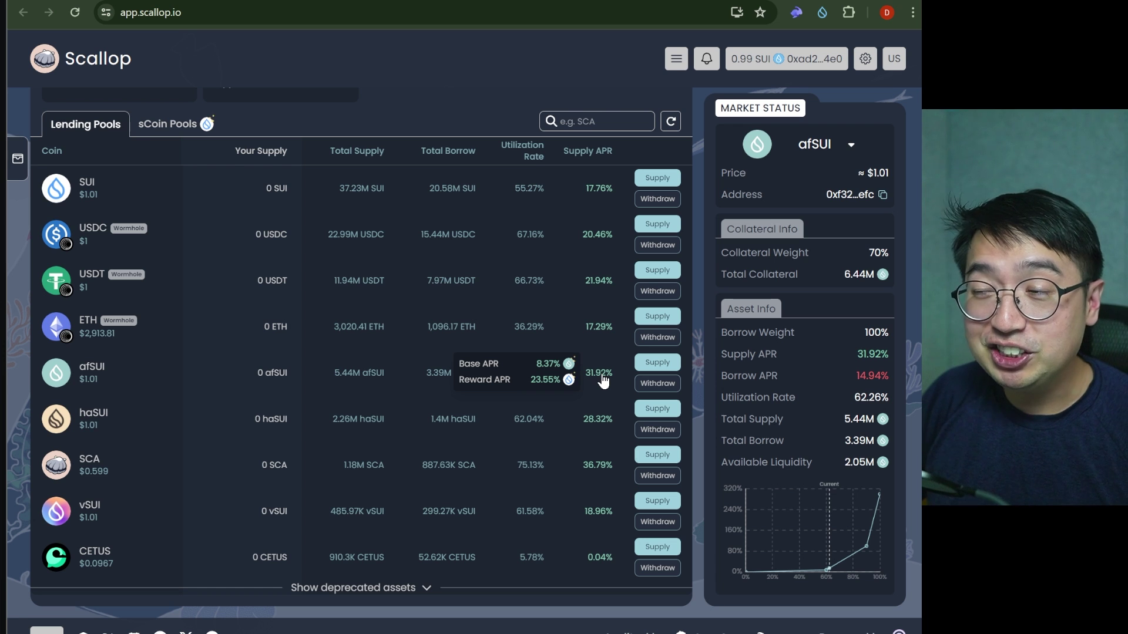
scroll(318, 319, "up", 6)
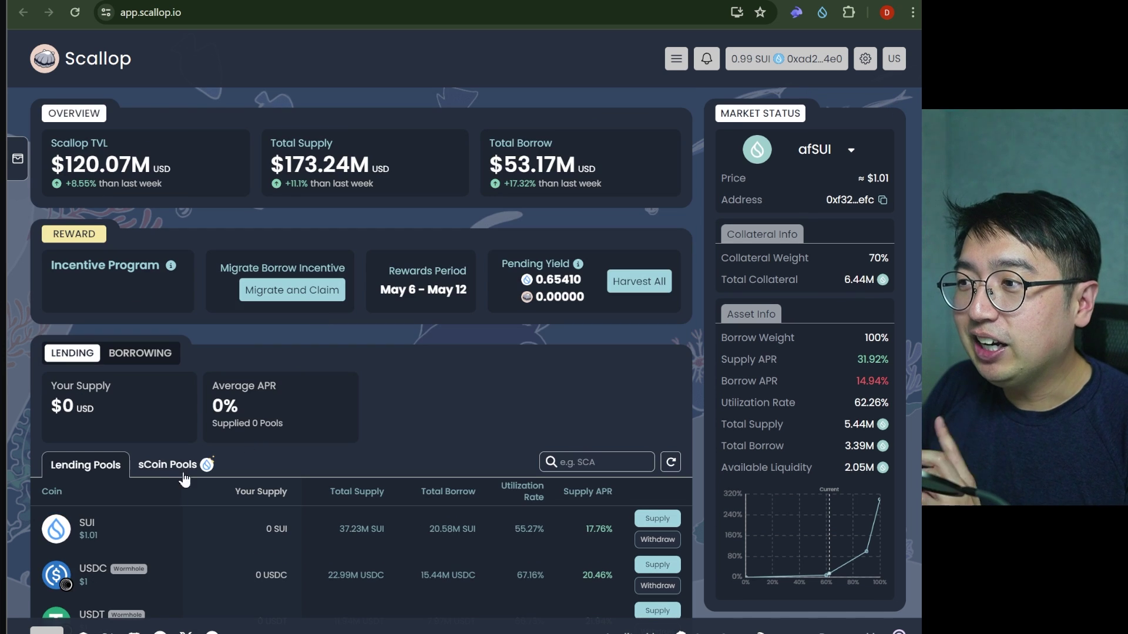
Browse Scallop's Borrowing Pools list, including afSUI's 14.94% borrow APR.
left_click(134, 357)
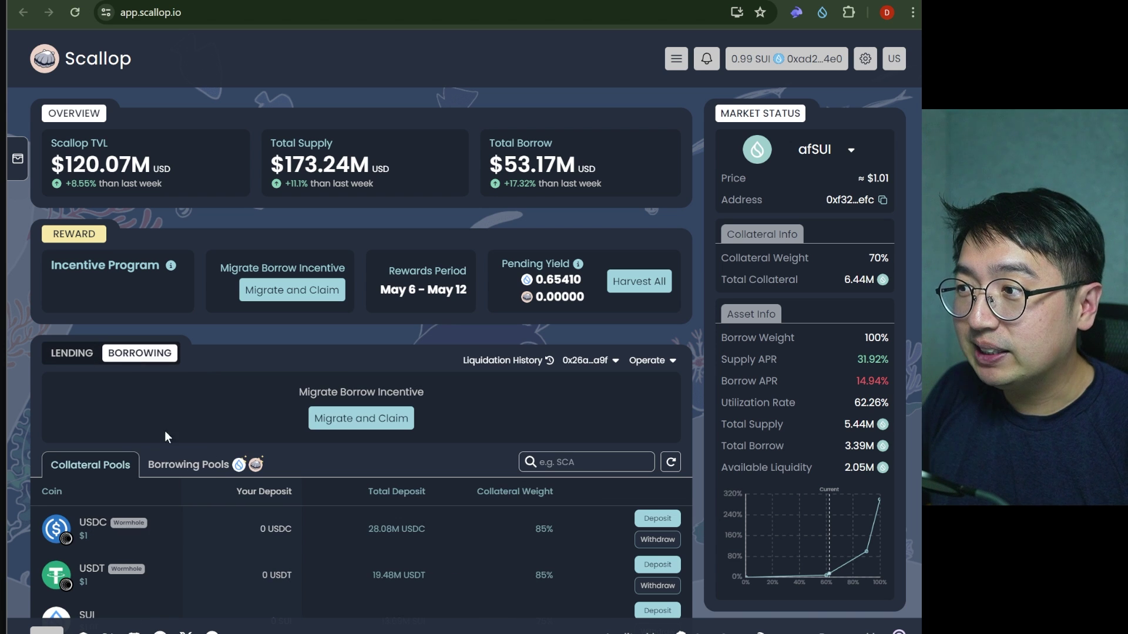
left_click(177, 465)
scroll(509, 410, "down", 5)
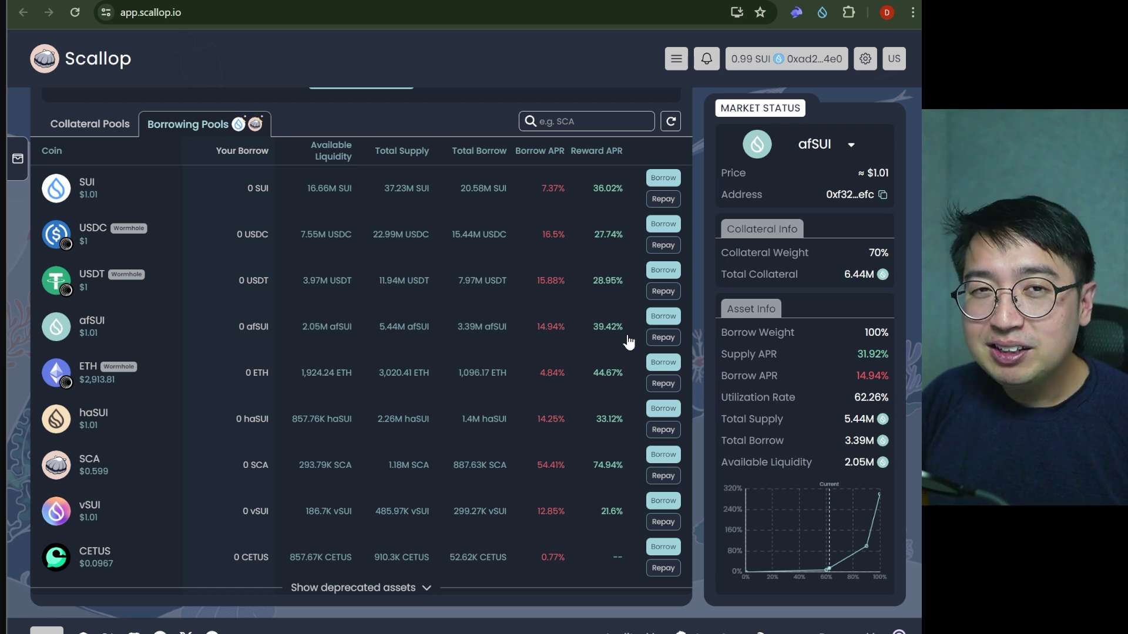
scroll(379, 348, "up", 6)
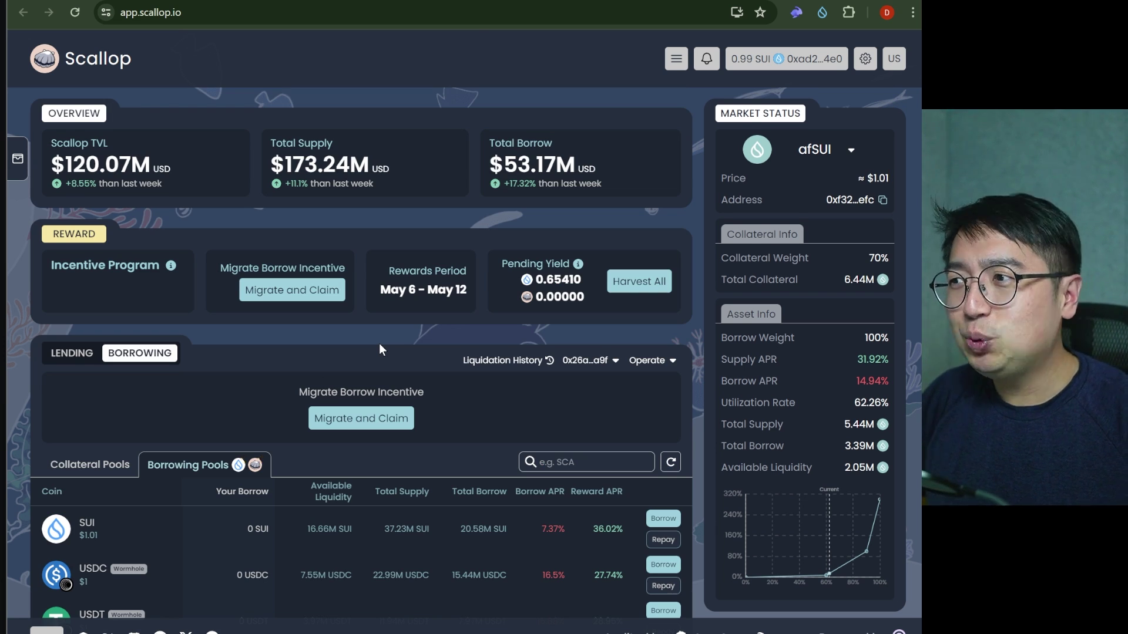
Return to Scallop's lending overview, check the roughly 0.99 SUI wallet balance, and view the lending pools.
left_click(61, 363)
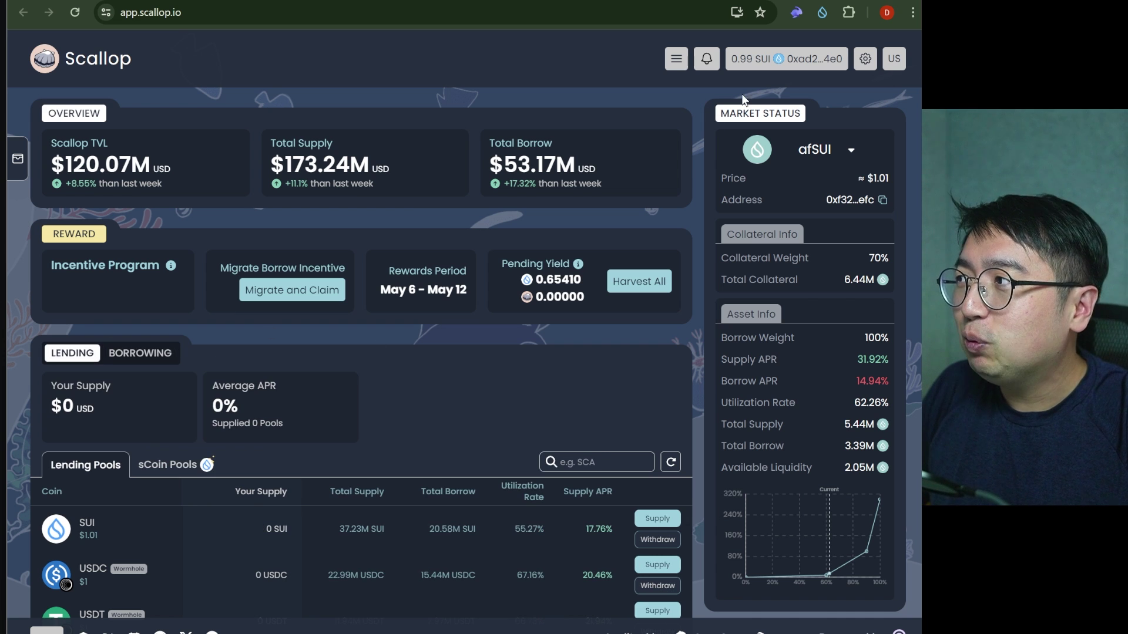
left_click(823, 13)
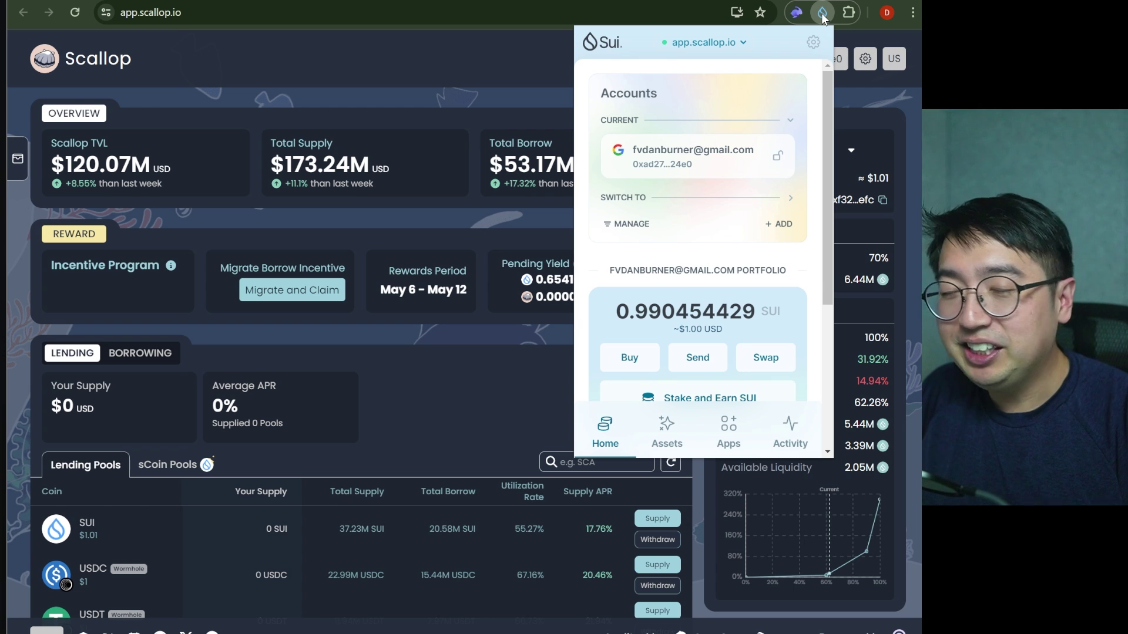
mouse_move(685, 172)
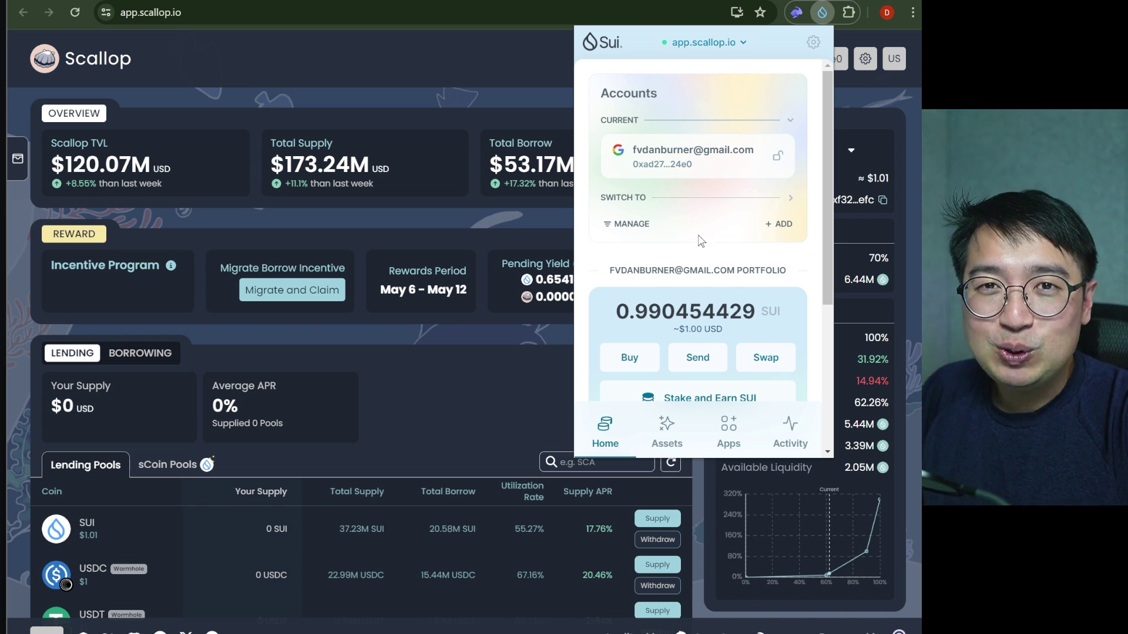
left_click(468, 357)
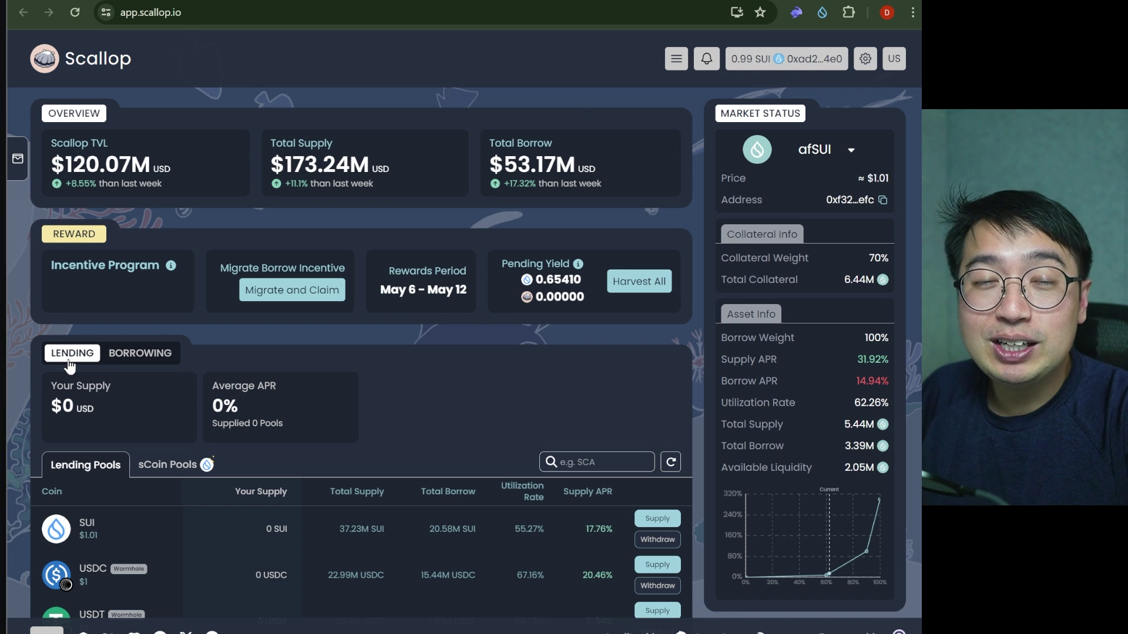
scroll(68, 366, "down", 5)
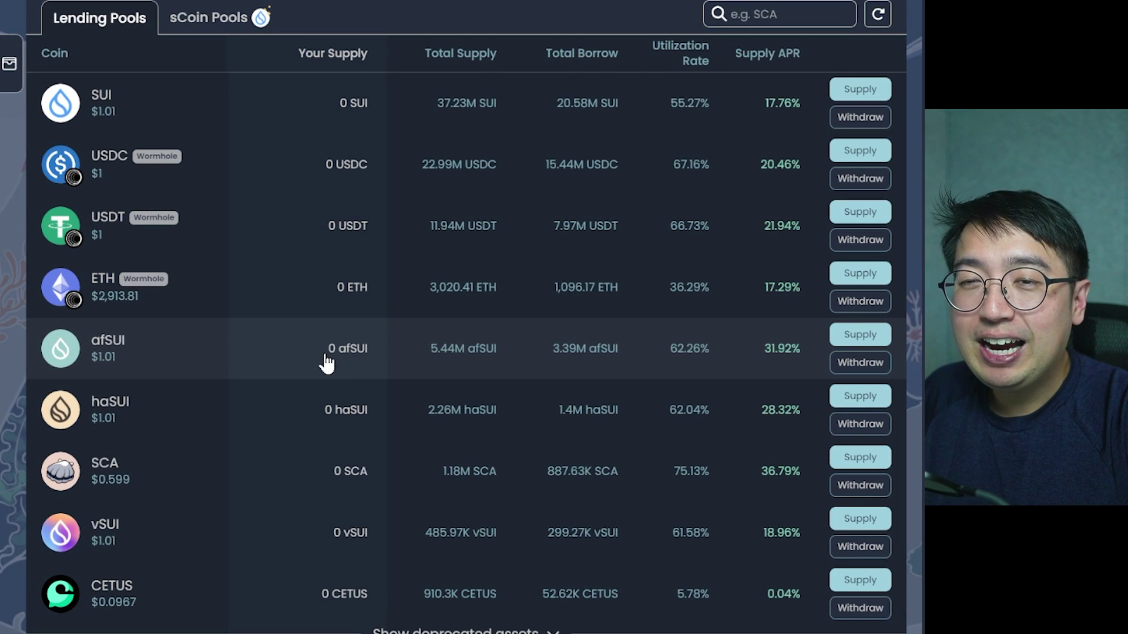
Supply the full 490.0819879 afSUI with staking into the sCoin Pool, up to wallet approval.
mouse_move(260, 383)
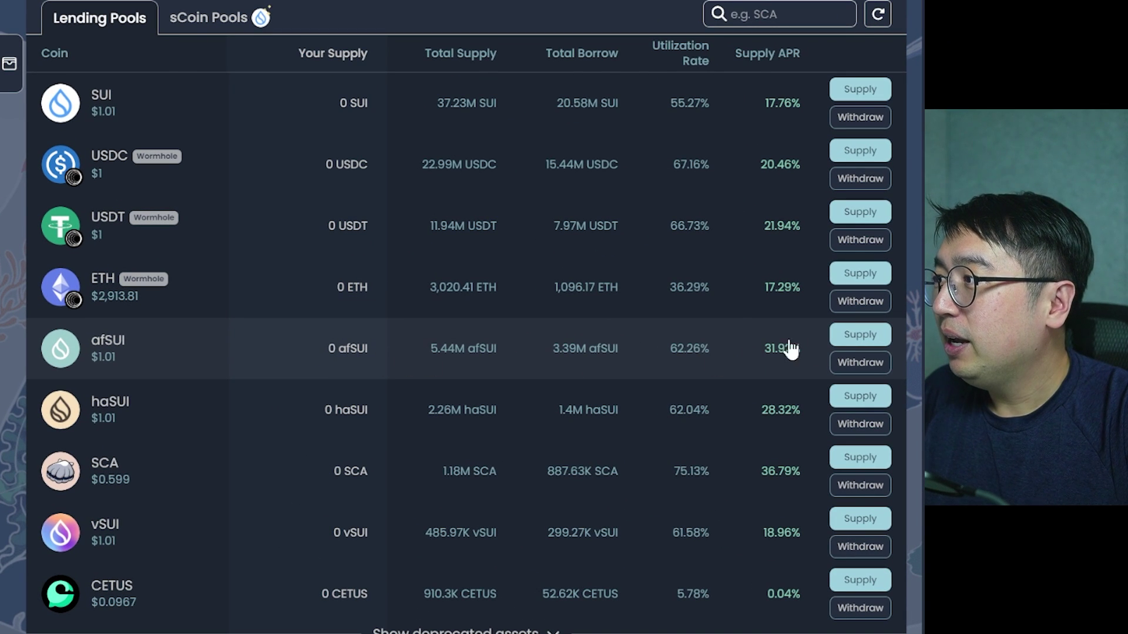
left_click(838, 342)
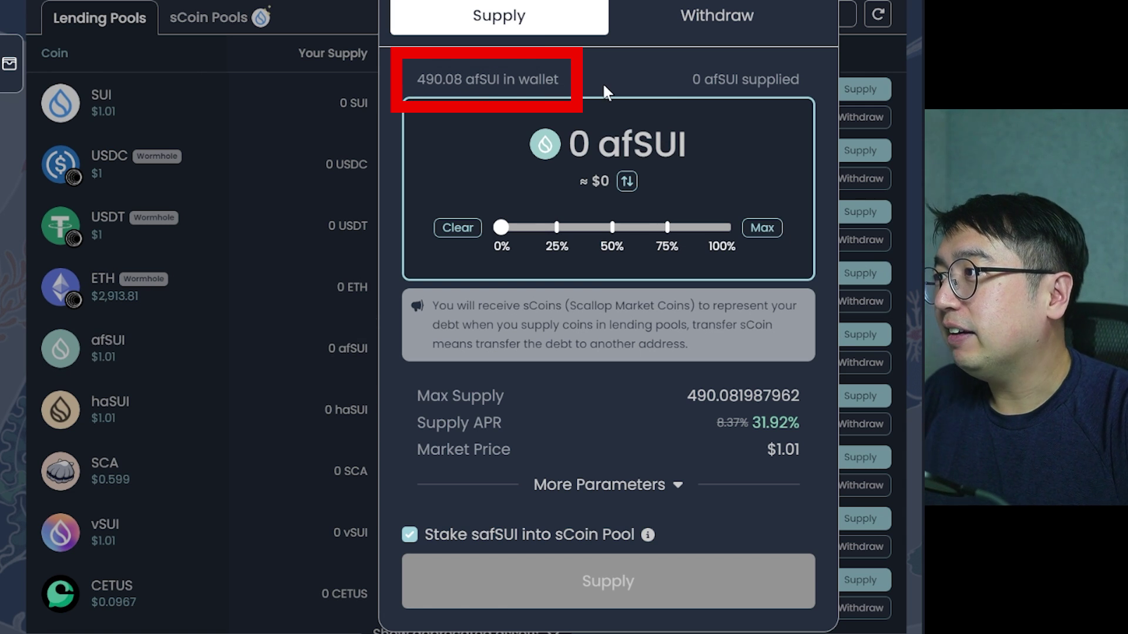
left_click(762, 229)
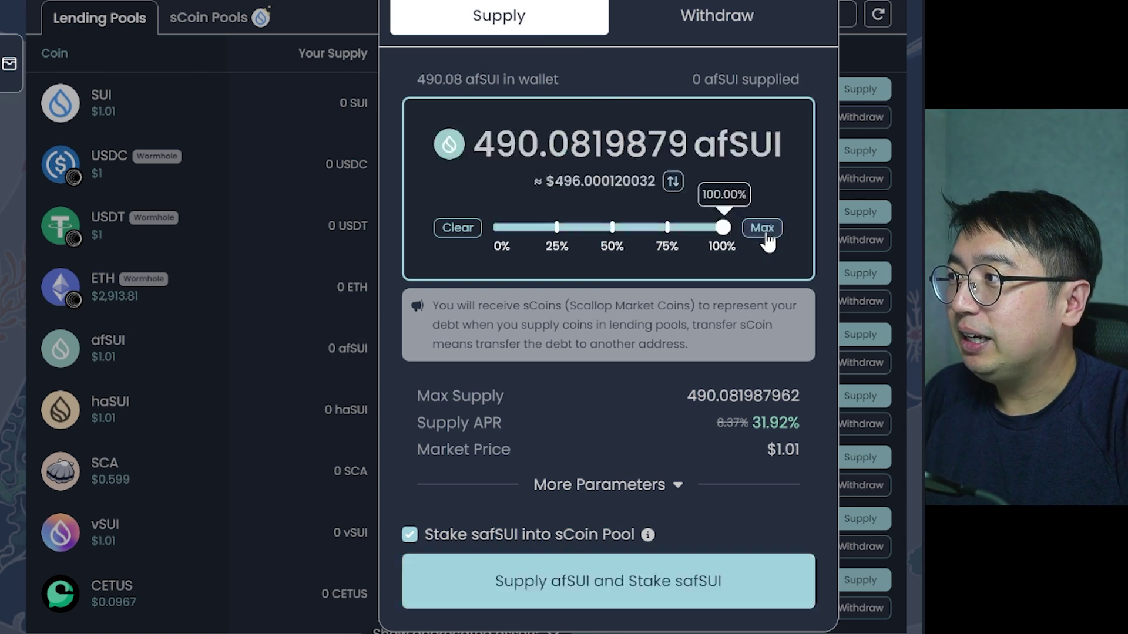
left_click(482, 601)
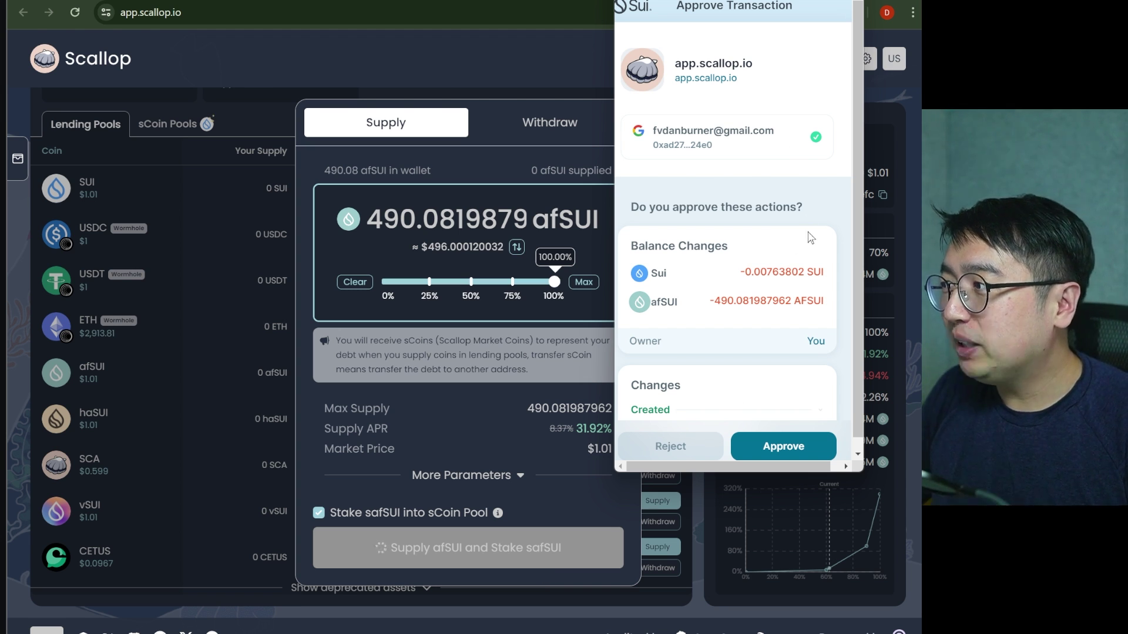
Approve the 490.08 afSUI supply transaction in Sui Wallet.
left_click(782, 450)
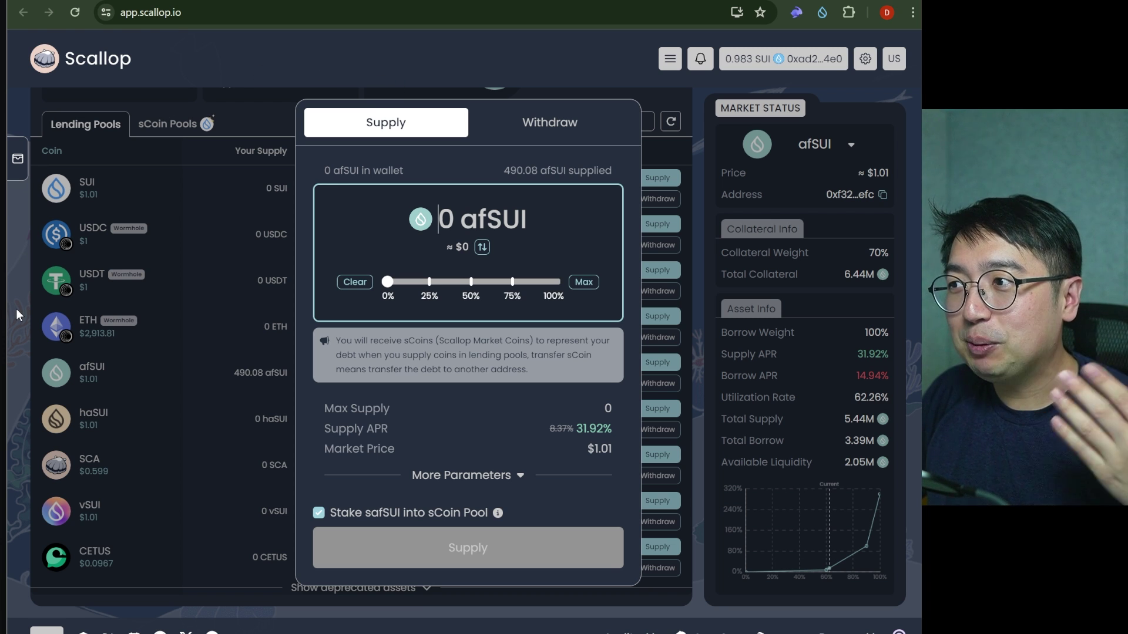
Close the supply form and review the afSUI row: 490.08 supplied at 31.92% APR.
left_click(181, 332)
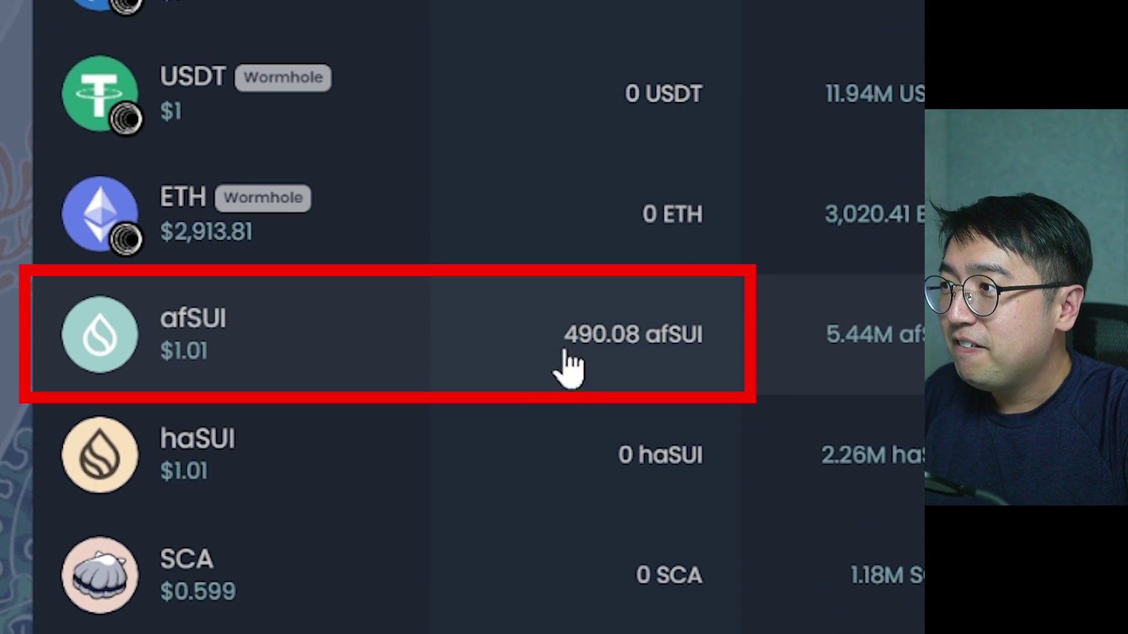
mouse_move(564, 352)
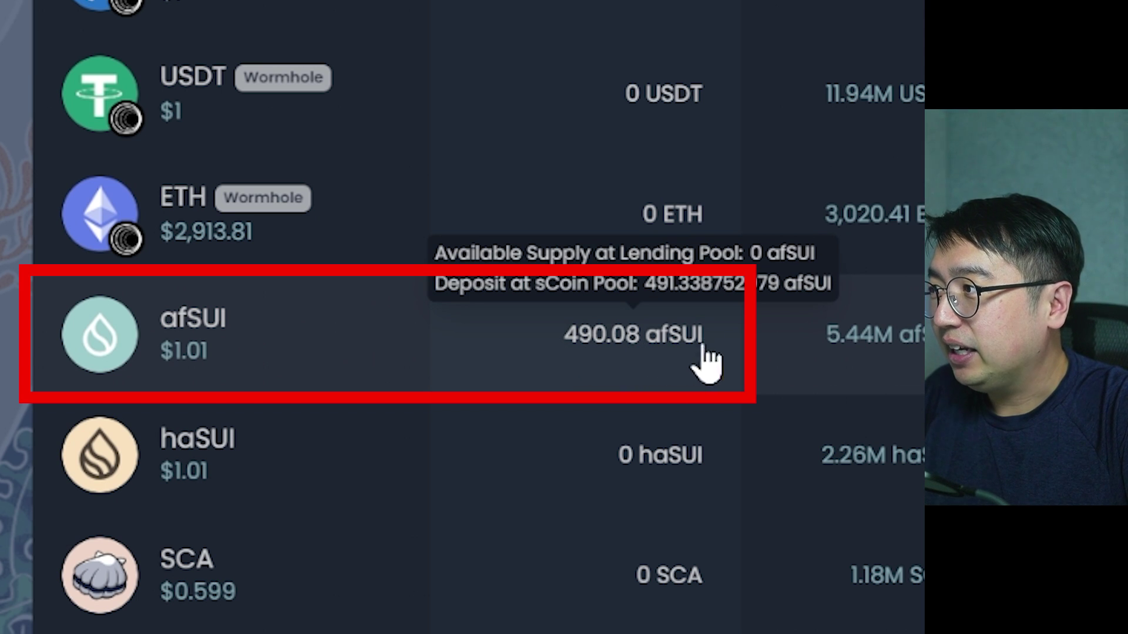
mouse_move(648, 352)
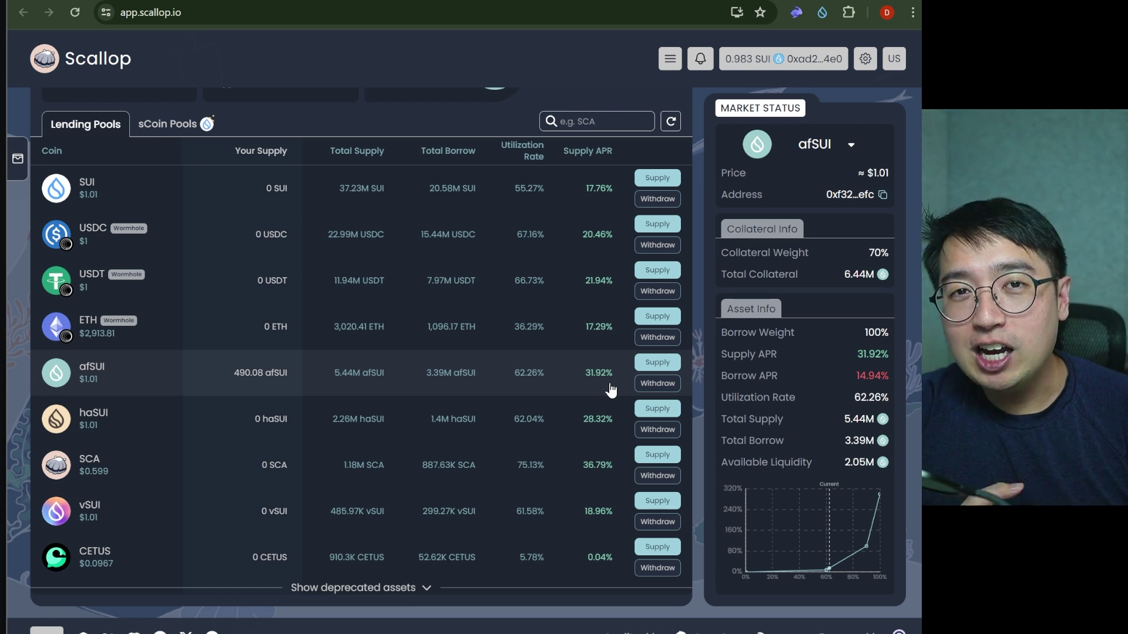
Harvest the 0.65410 SUI pending yield and approve it, raising the wallet to 1.634 SUI.
scroll(507, 273, "up", 6)
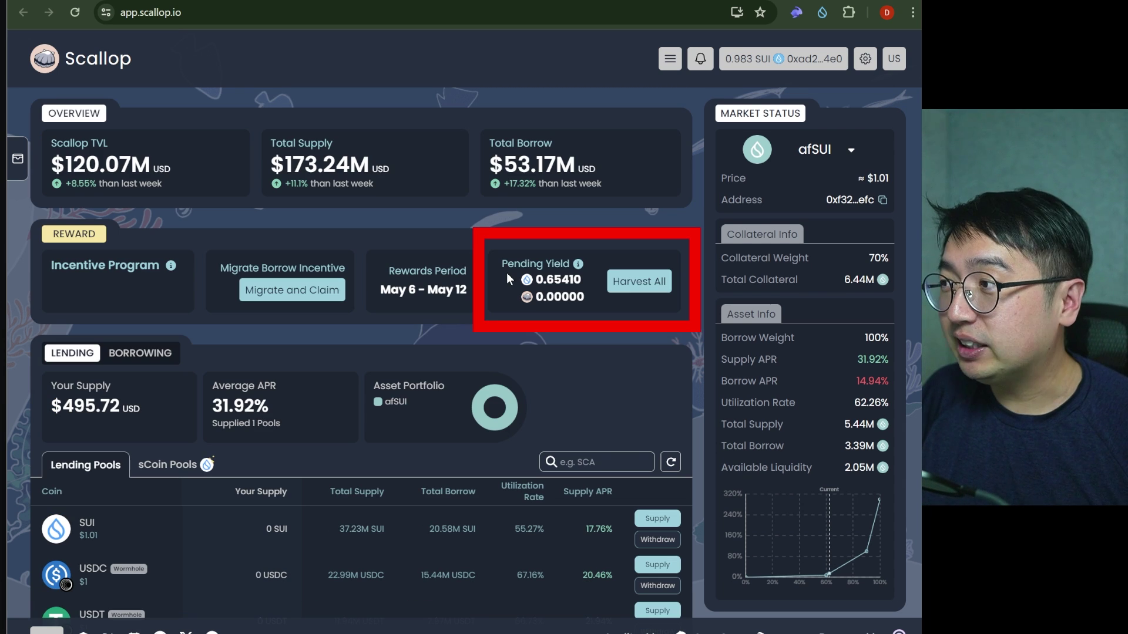
left_click_drag(501, 258, 586, 300)
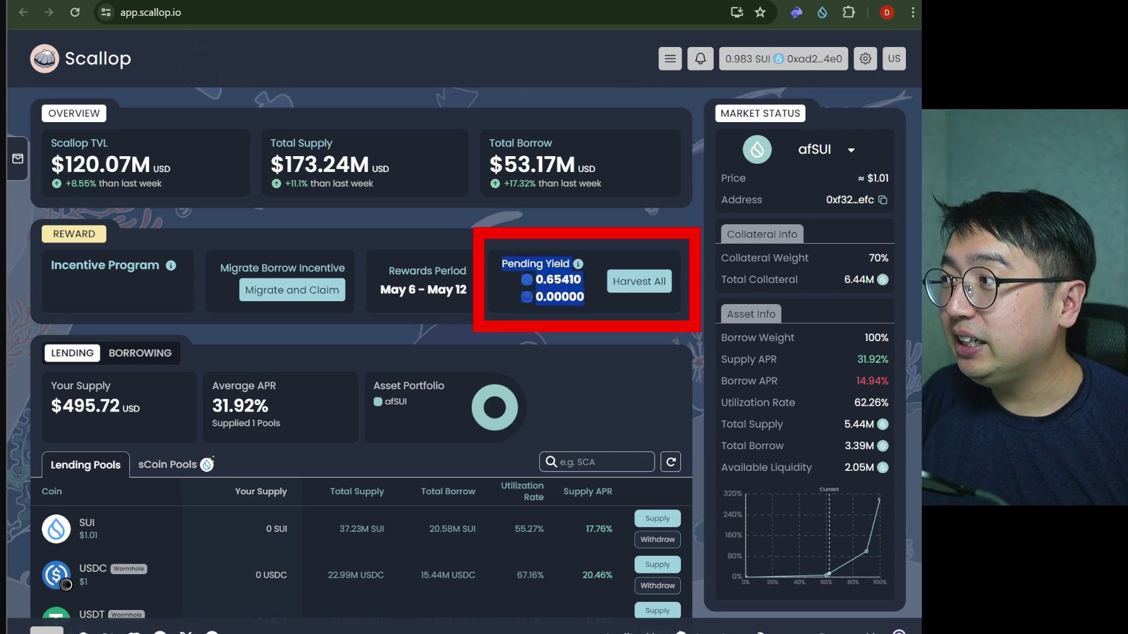
left_click(585, 302)
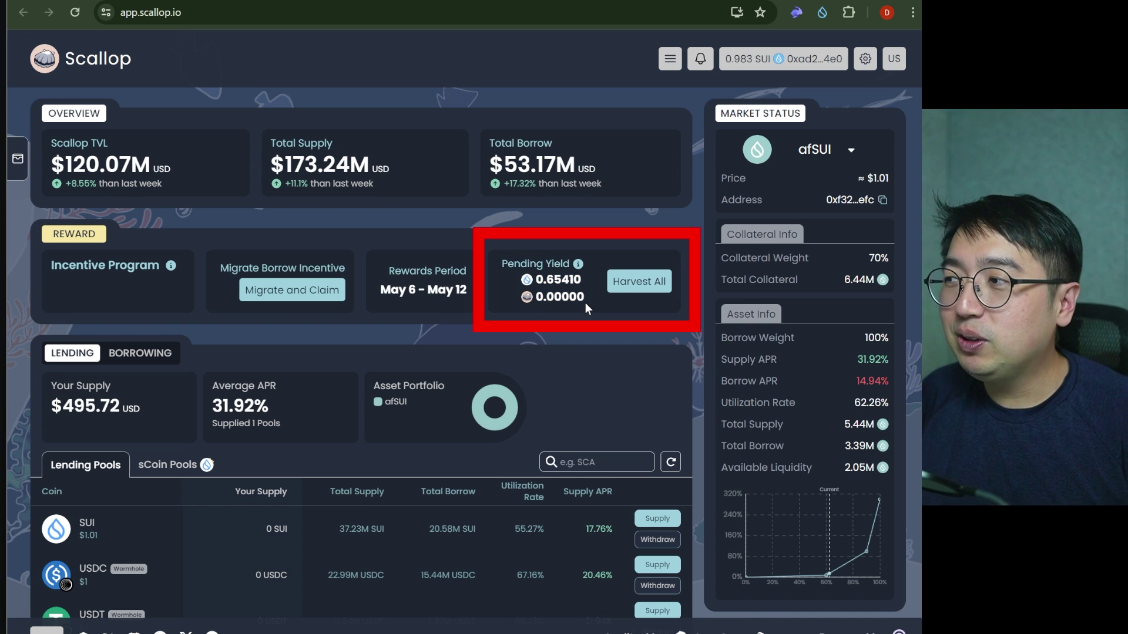
left_click(618, 282)
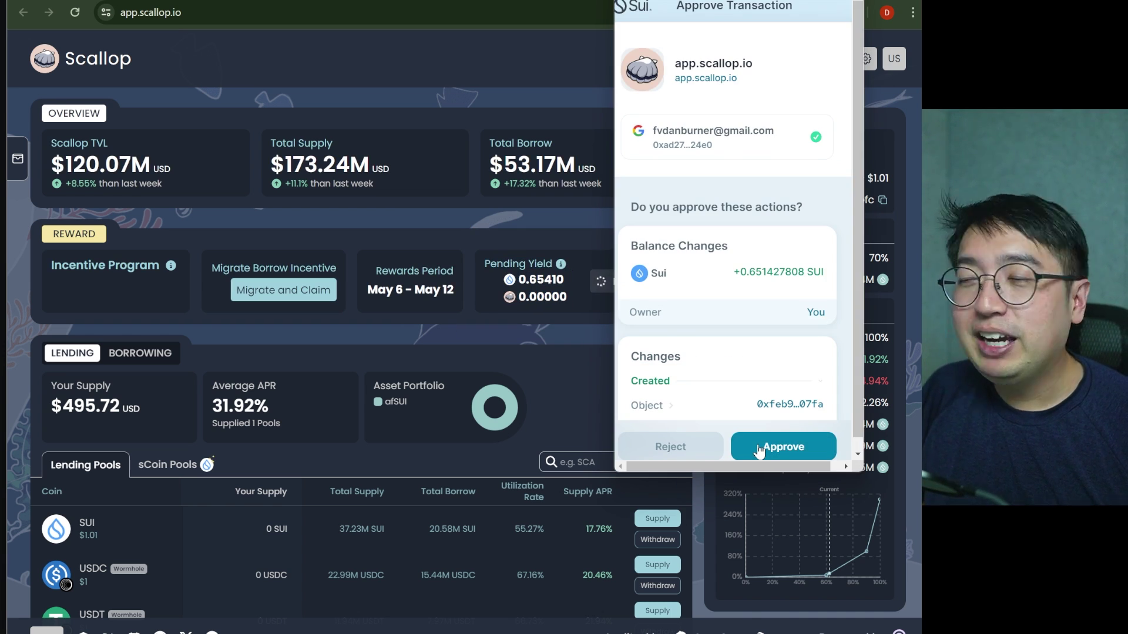
left_click(759, 449)
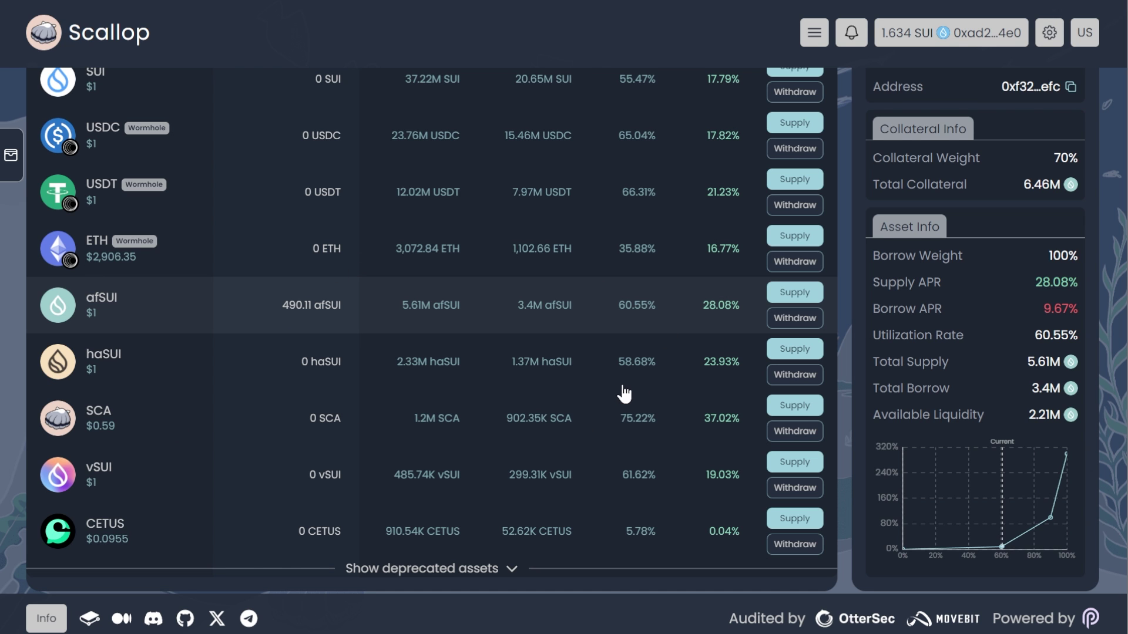
Withdraw all 490.106690729 afSUI, unstaking from the sCoin Pool, and approve it in the wallet.
left_click(794, 318)
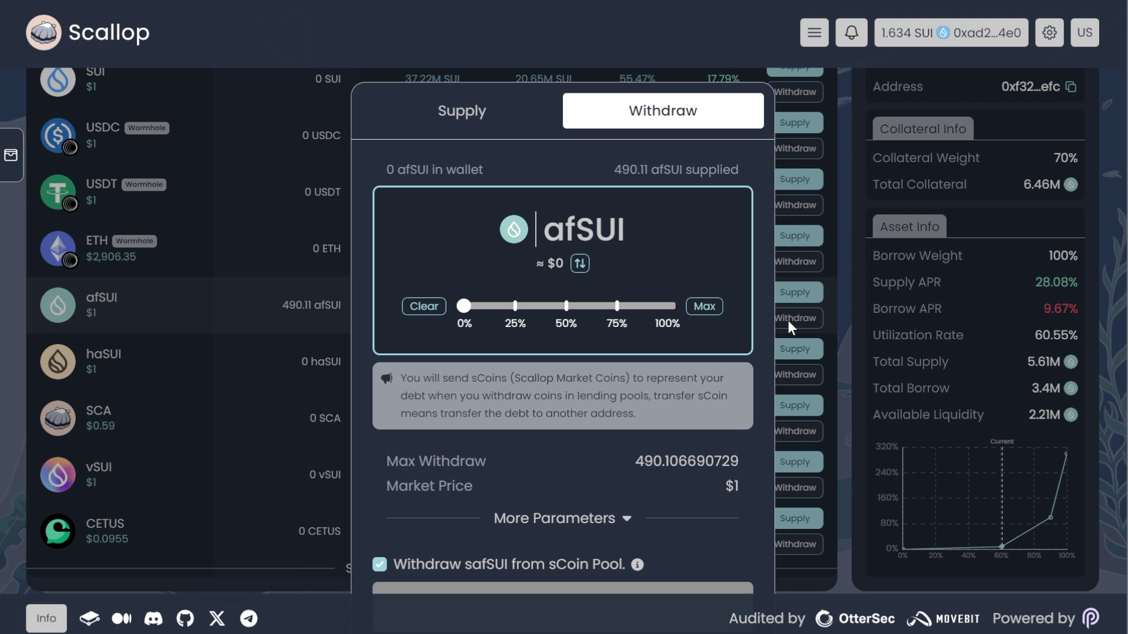
left_click(601, 306)
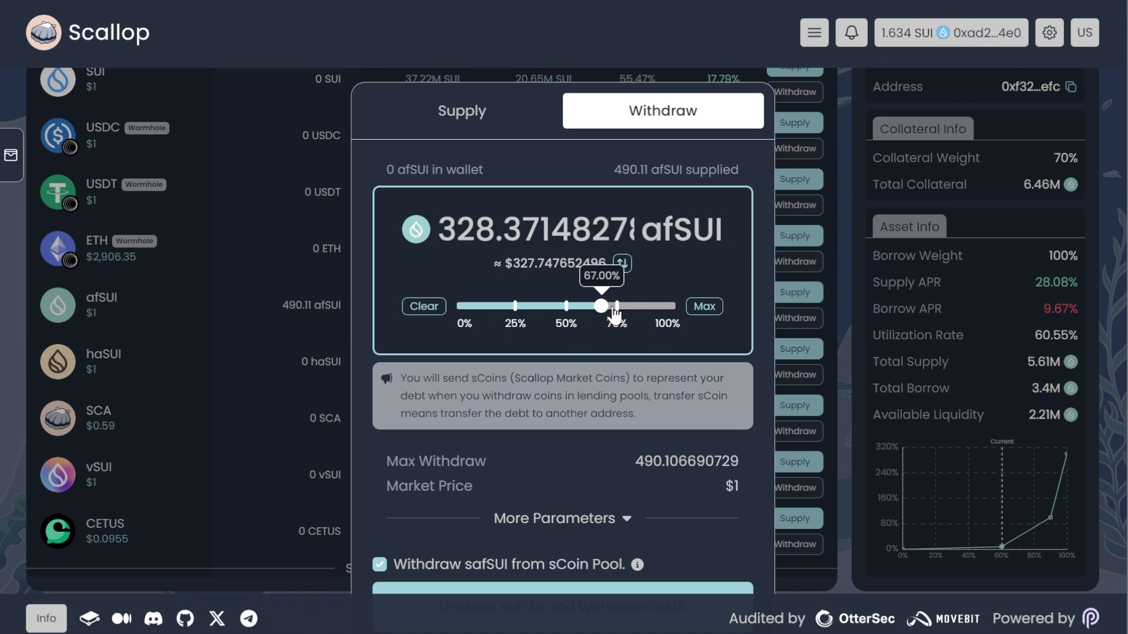
left_click(707, 306)
scroll(735, 352, "down", 1)
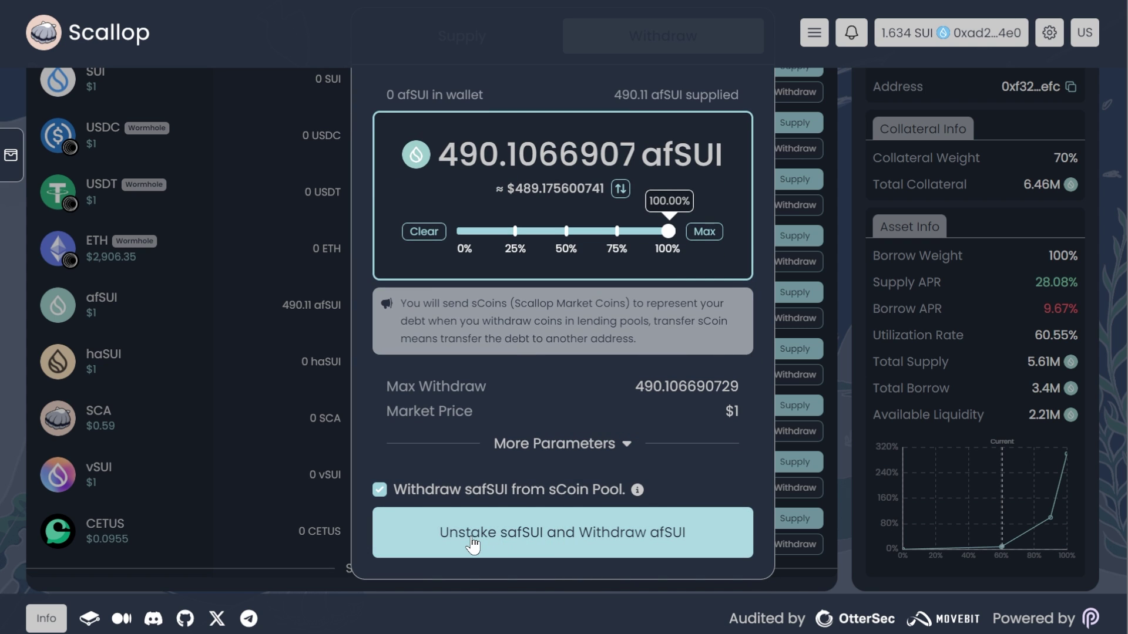
left_click(662, 542)
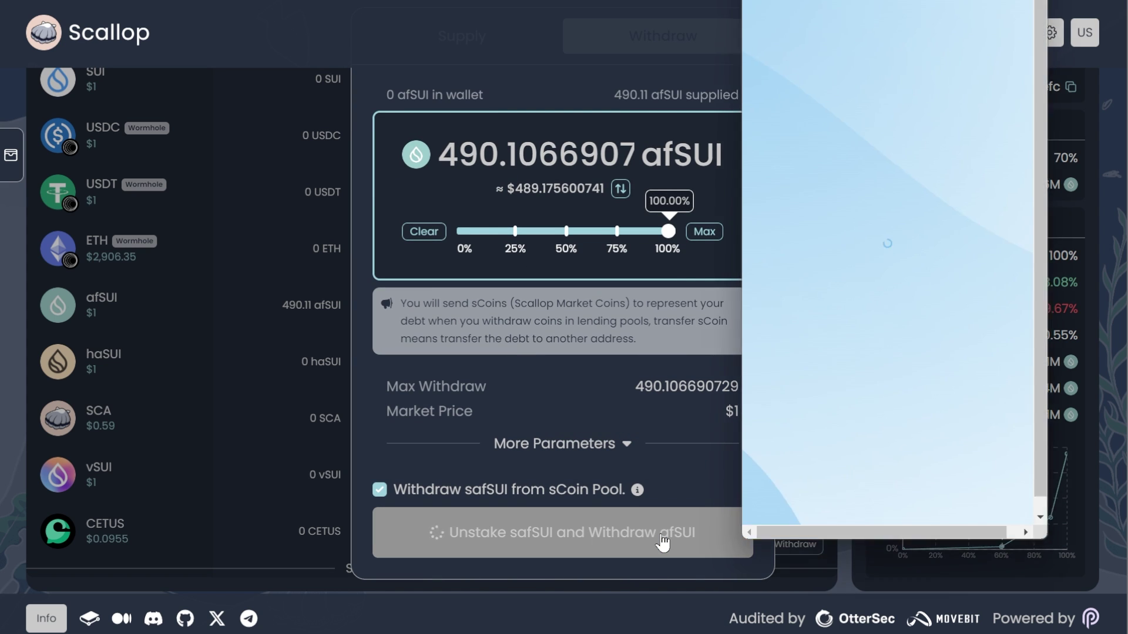
left_click(921, 516)
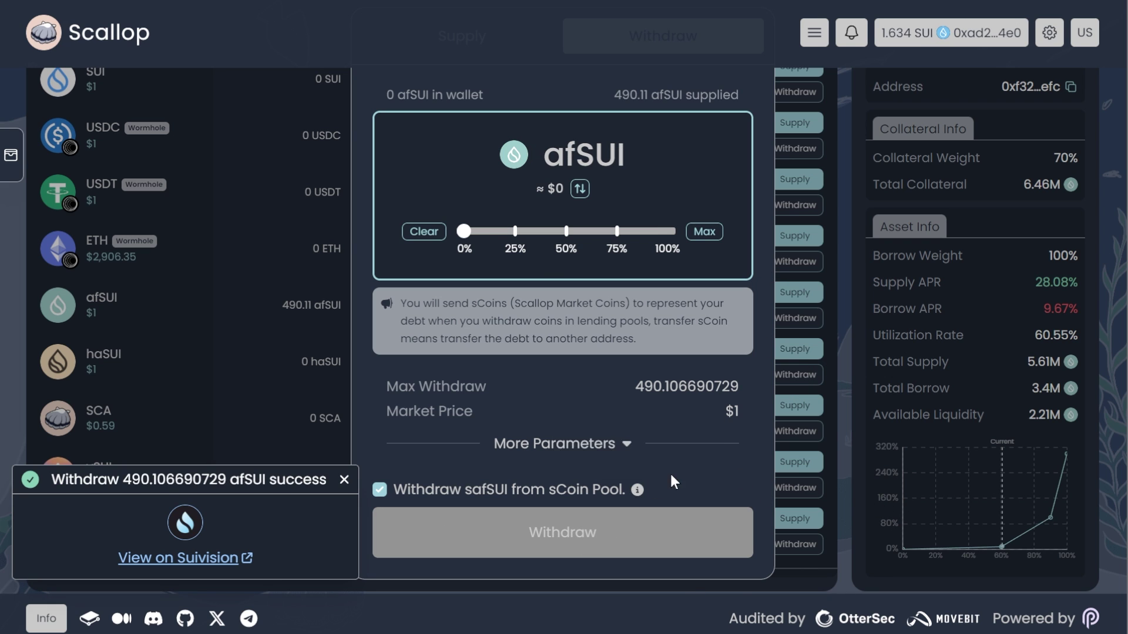
Claim the remaining pending yield with Harvest All and approve the reward transaction.
left_click(257, 361)
scroll(247, 353, "up", 8)
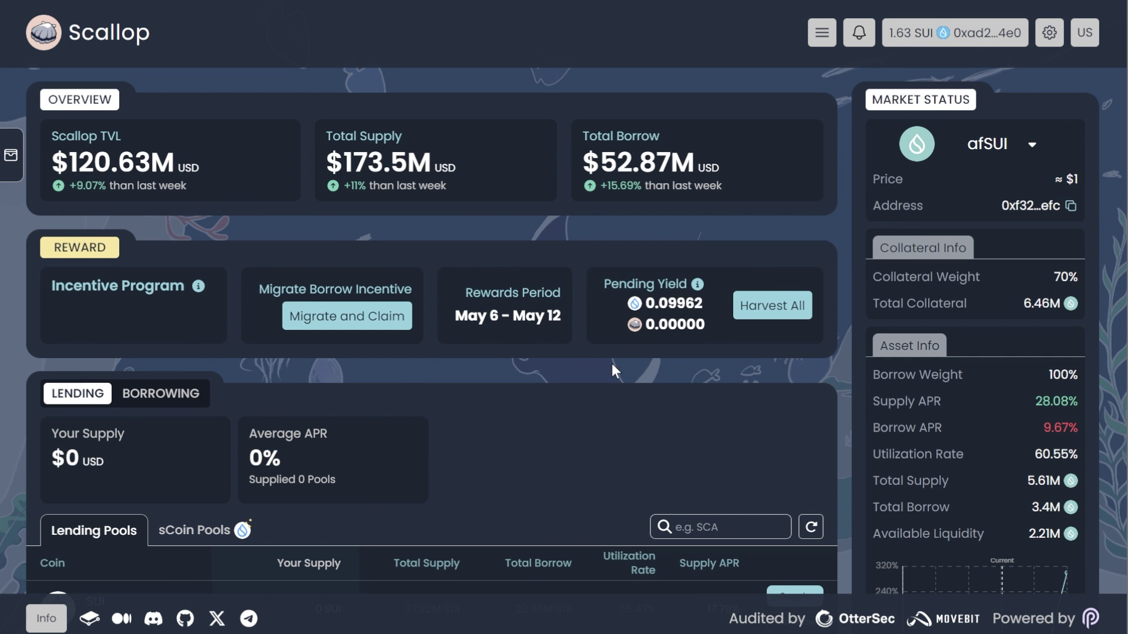
left_click(773, 319)
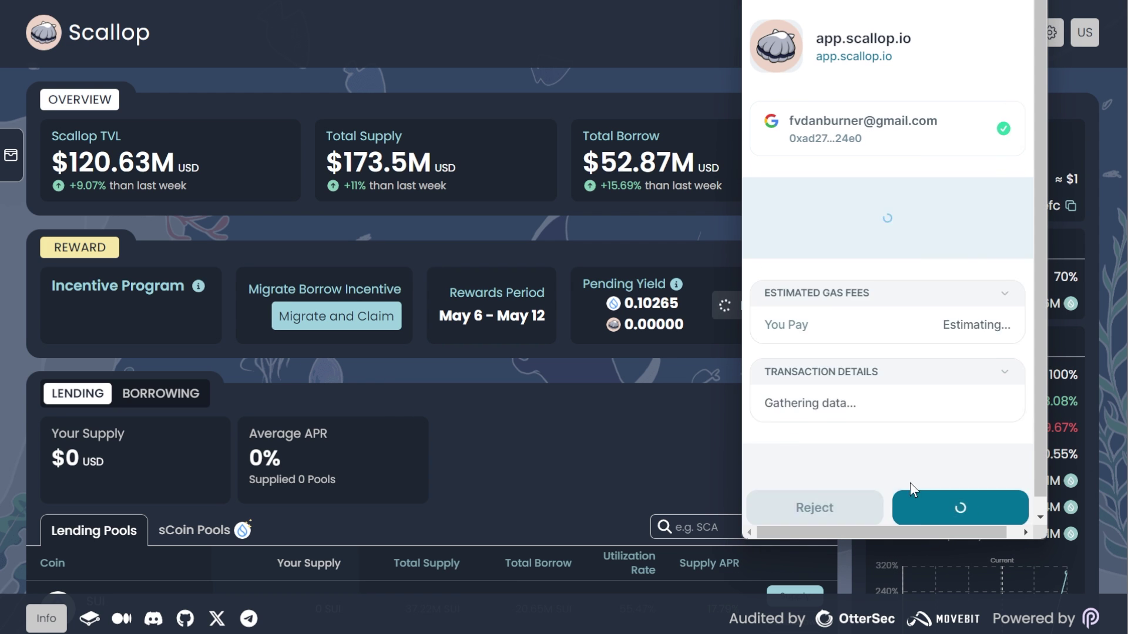
left_click(938, 511)
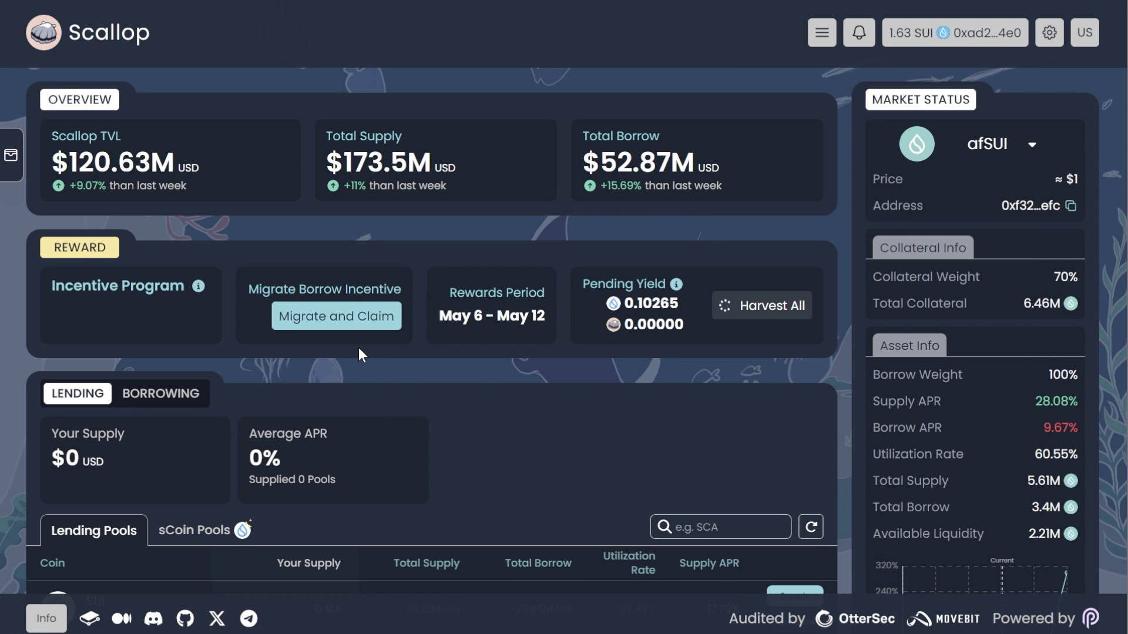
scroll(373, 364, "down", 4)
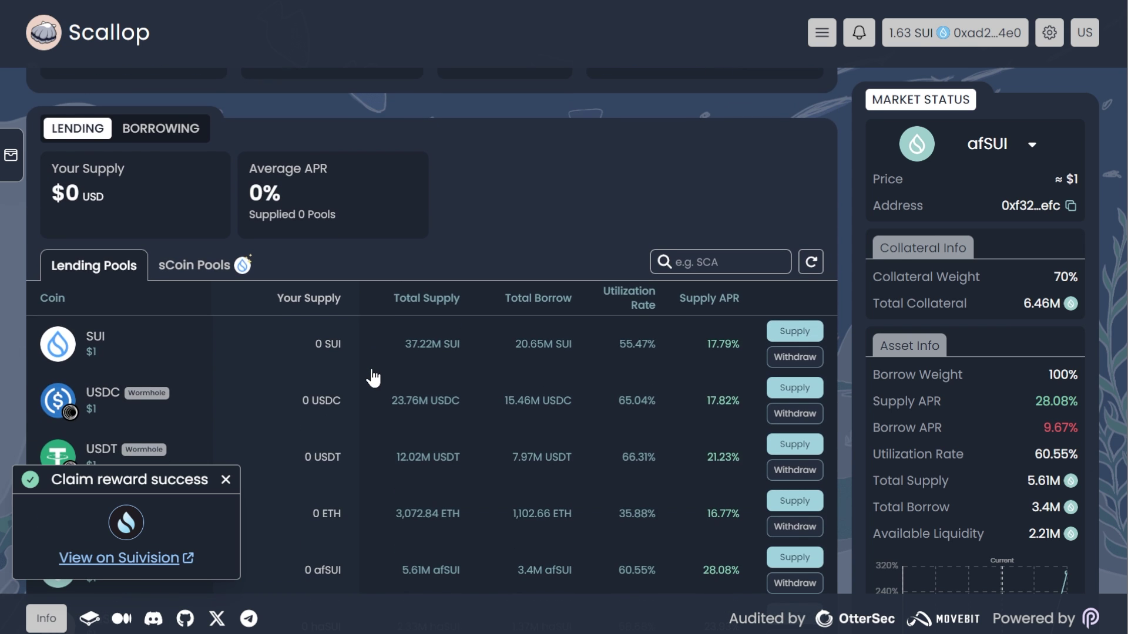
scroll(372, 370, "down", 3)
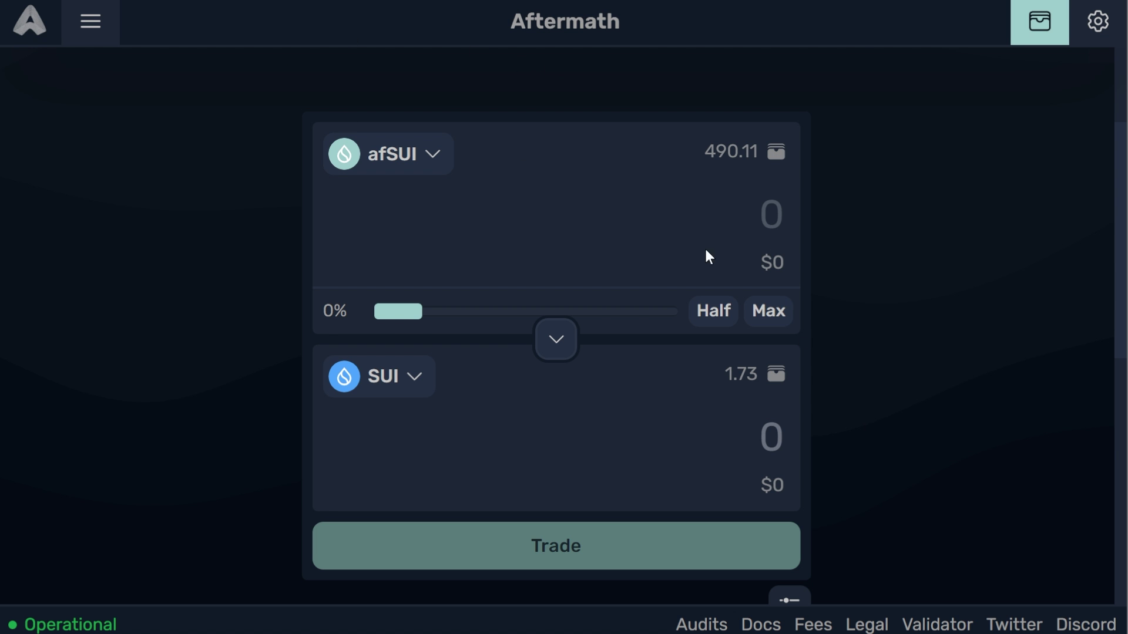
Set the afSUI-to-SUI swap to the full 490.11 afSUI balance.
left_click(769, 312)
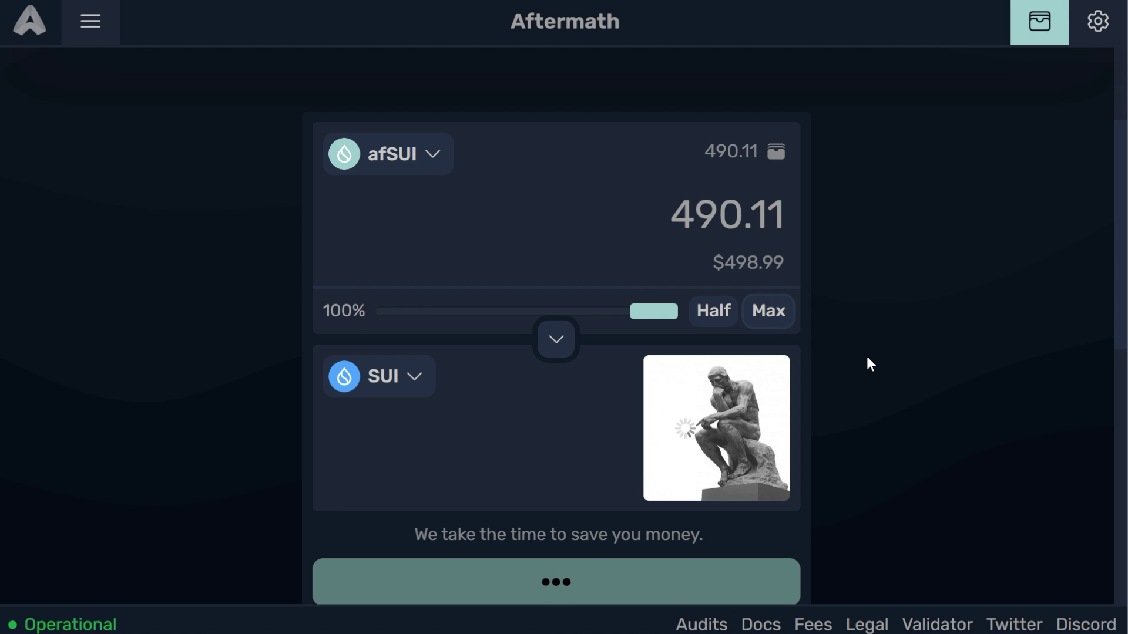